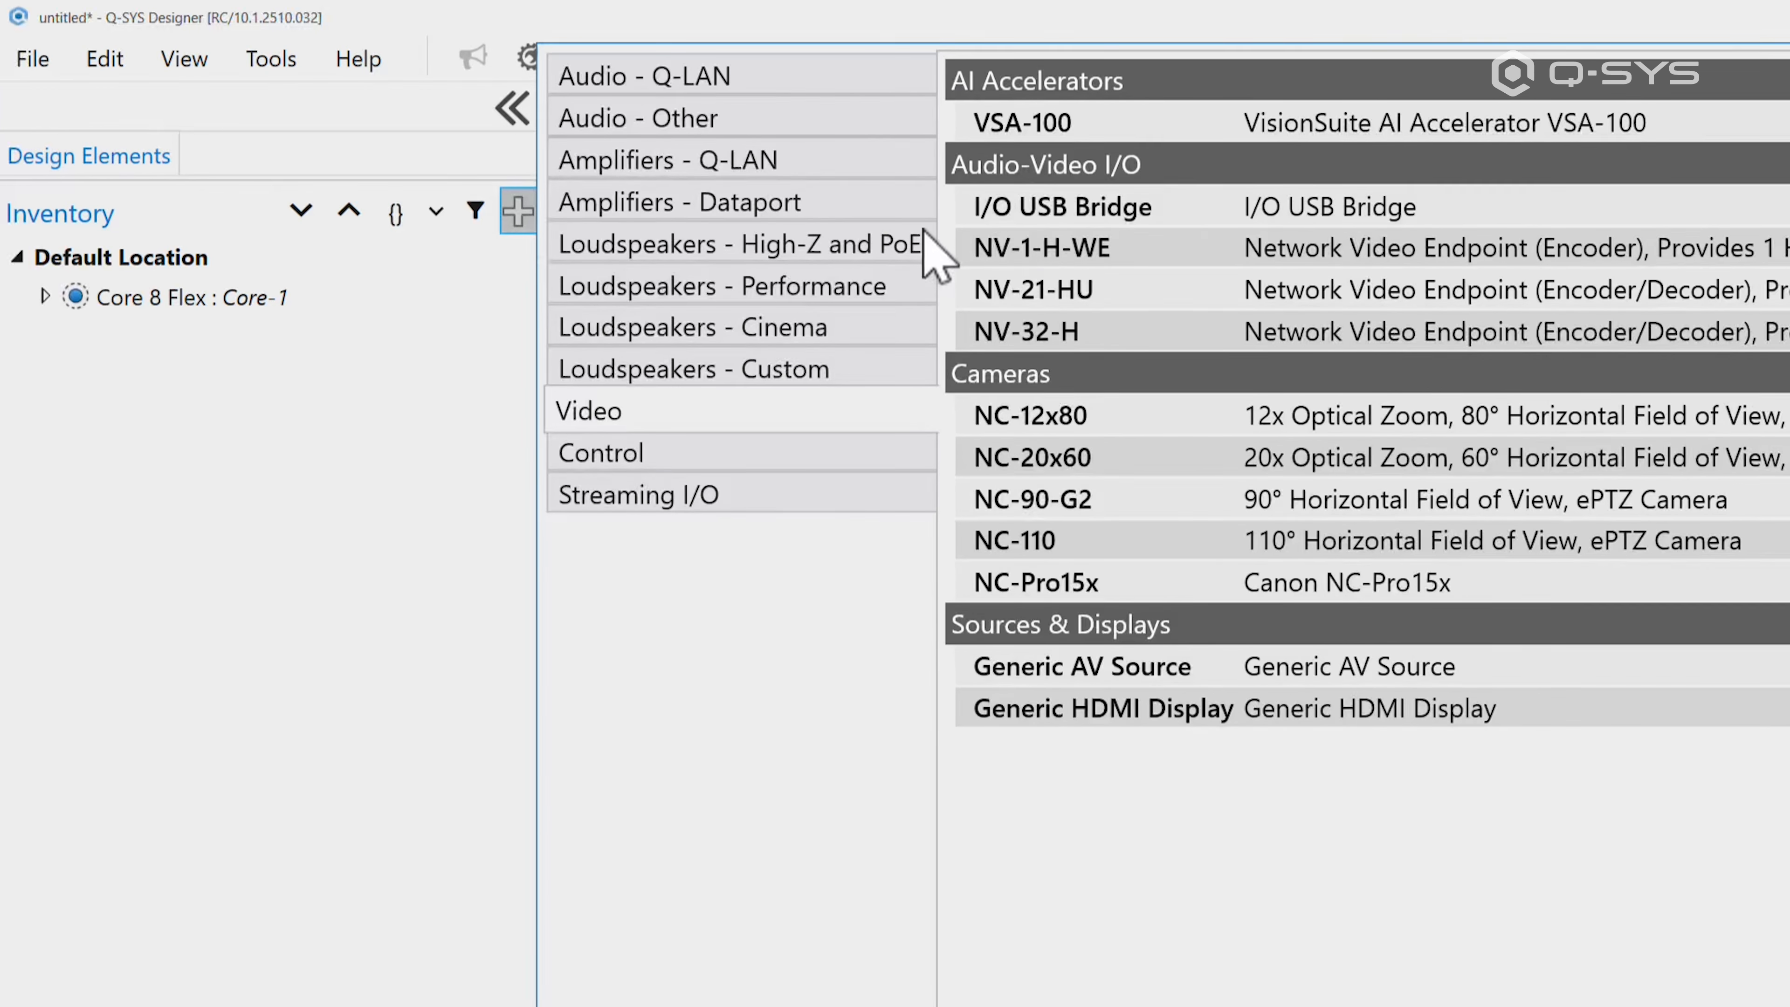
Step: Add four NV-1-H-WE encoders to Default Location with the base name Encoder-Wall, and collapse the inventory tree
{"action": "left_click", "coordinate": [1057, 262], "text": "ctrl"}
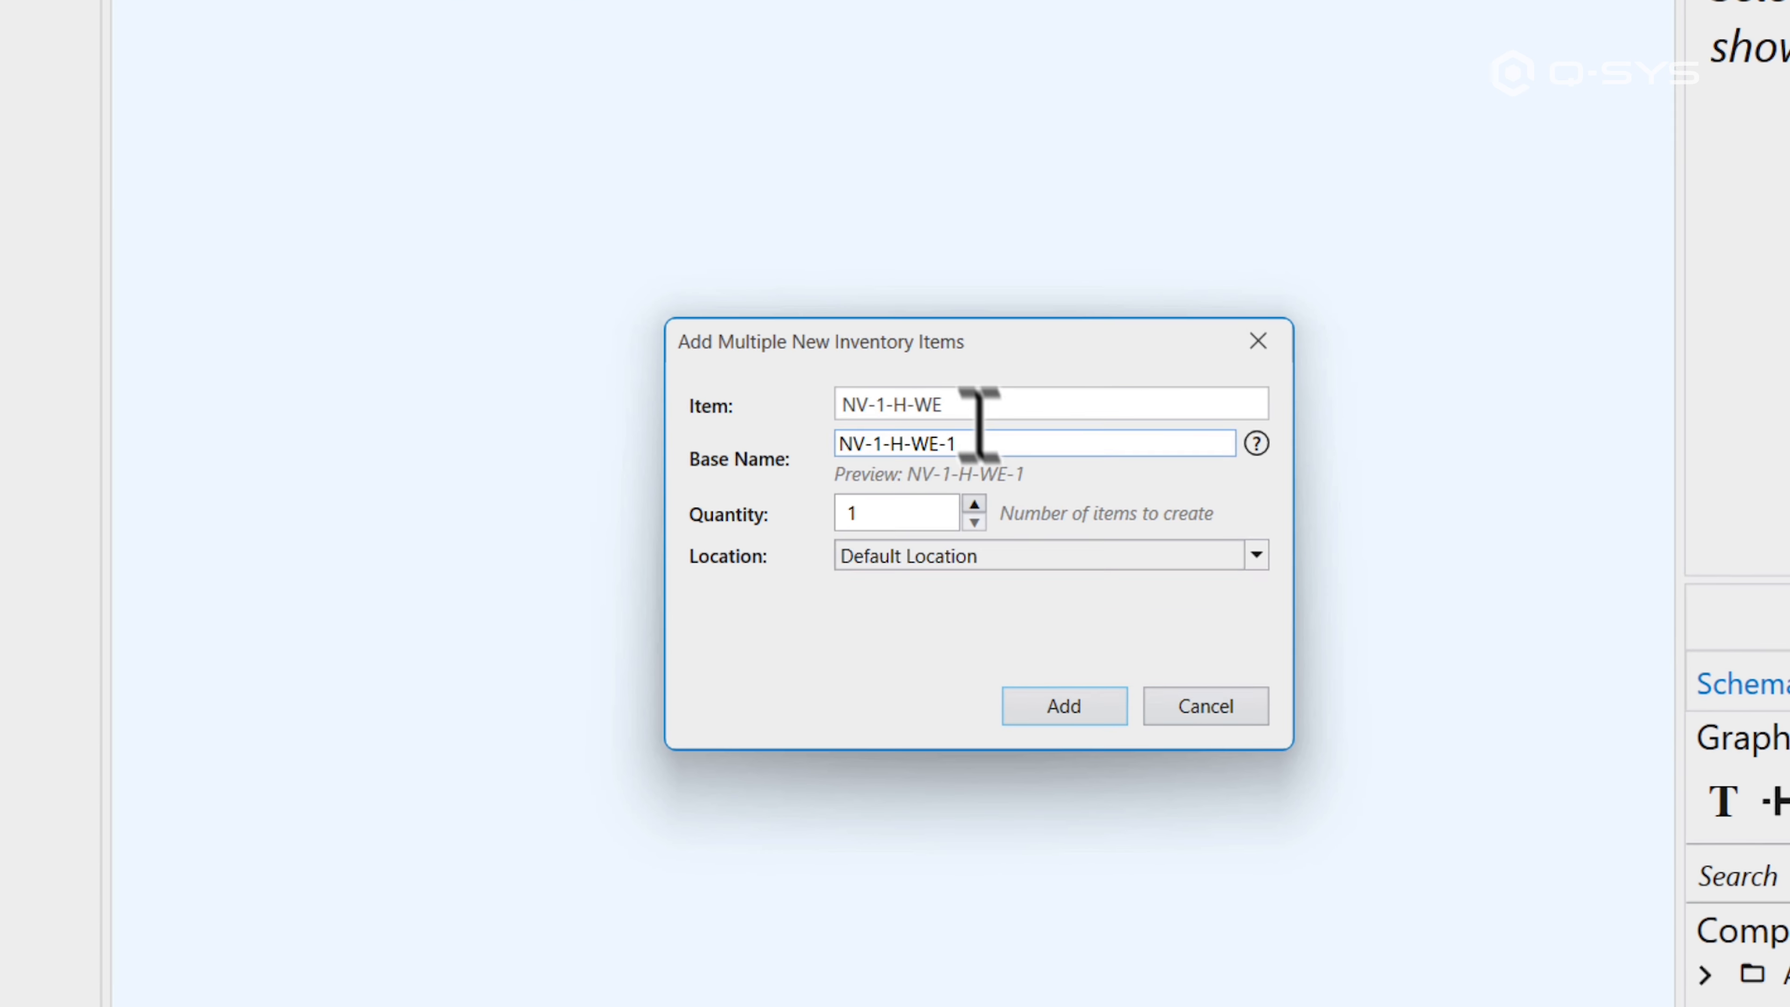
{"action": "triple_click", "coordinate": [1192, 576]}
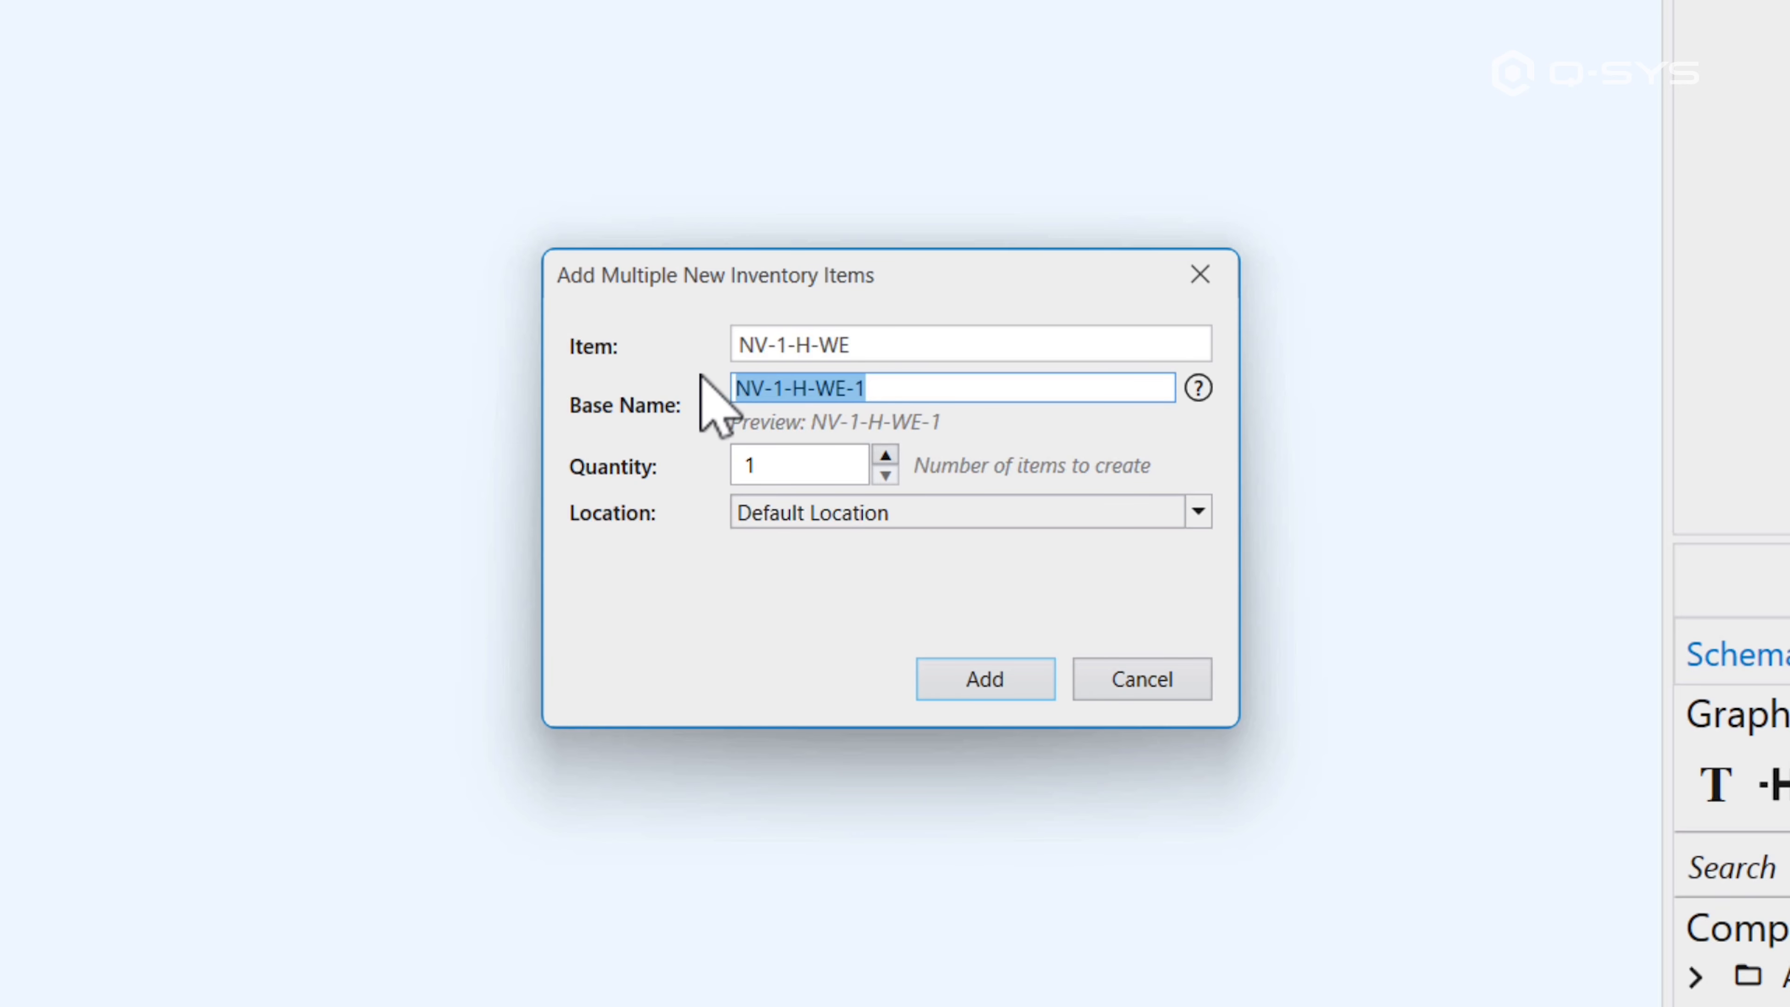
{"action": "type", "text": "Encoder"}
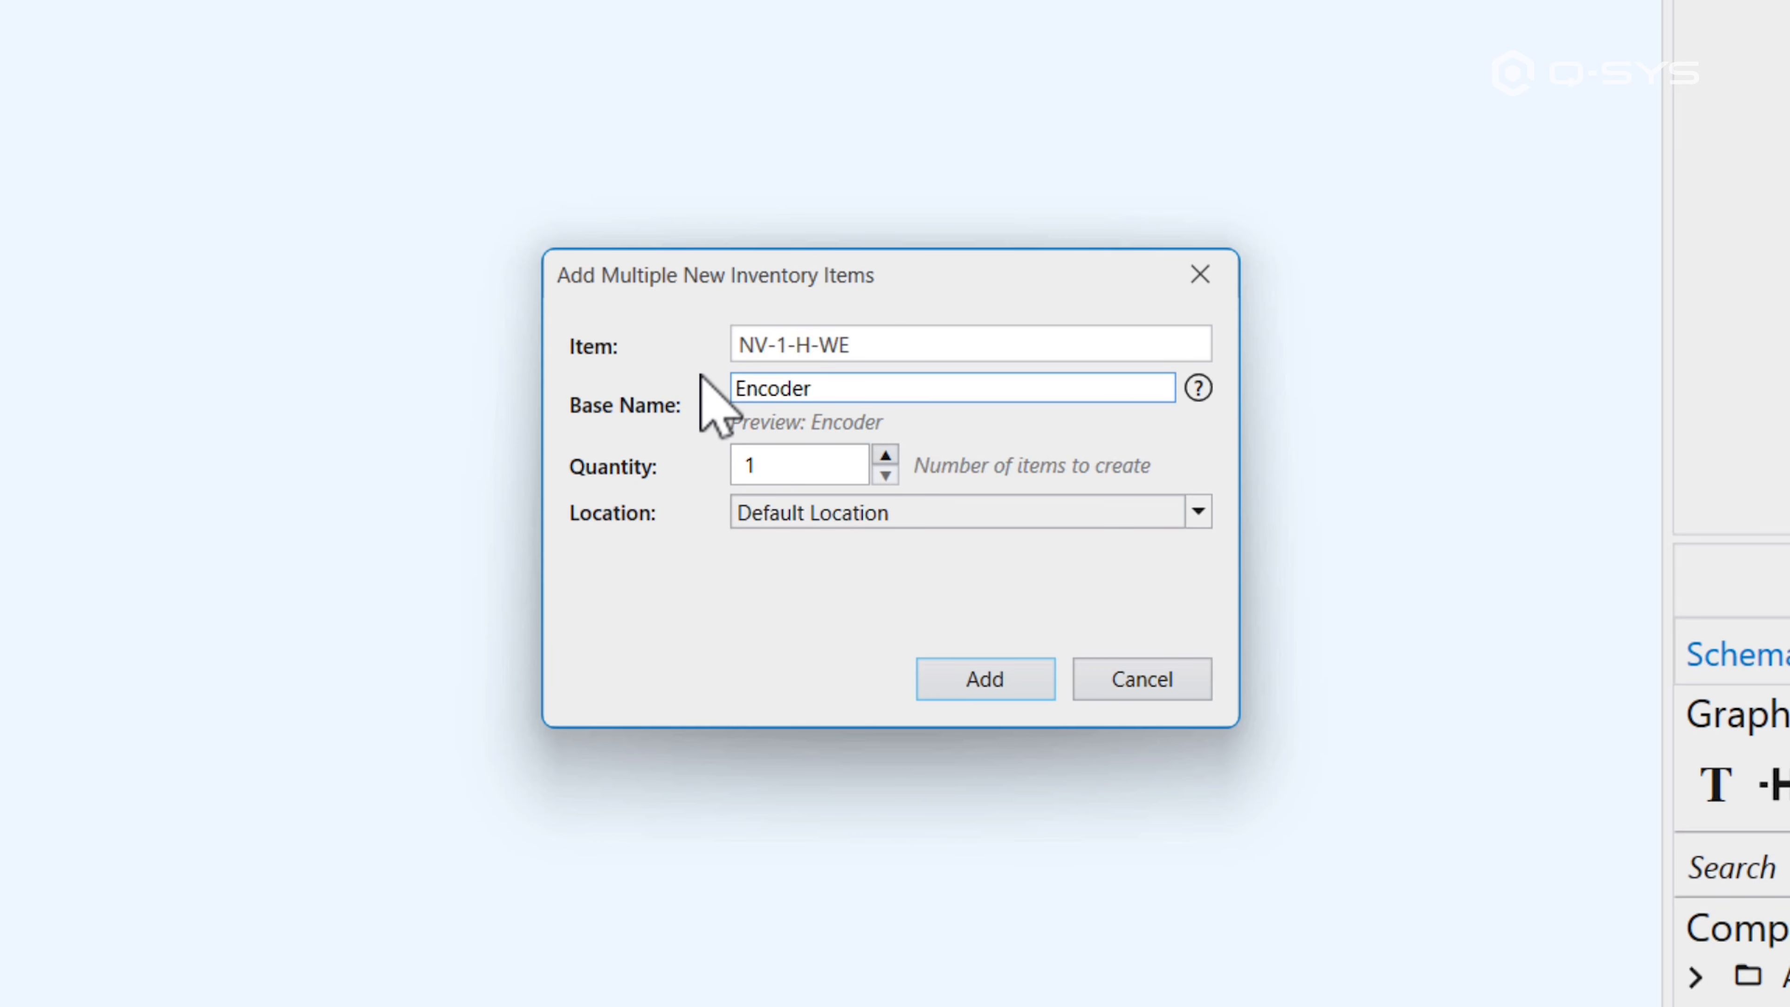
{"action": "type", "text": "-Wall-"}
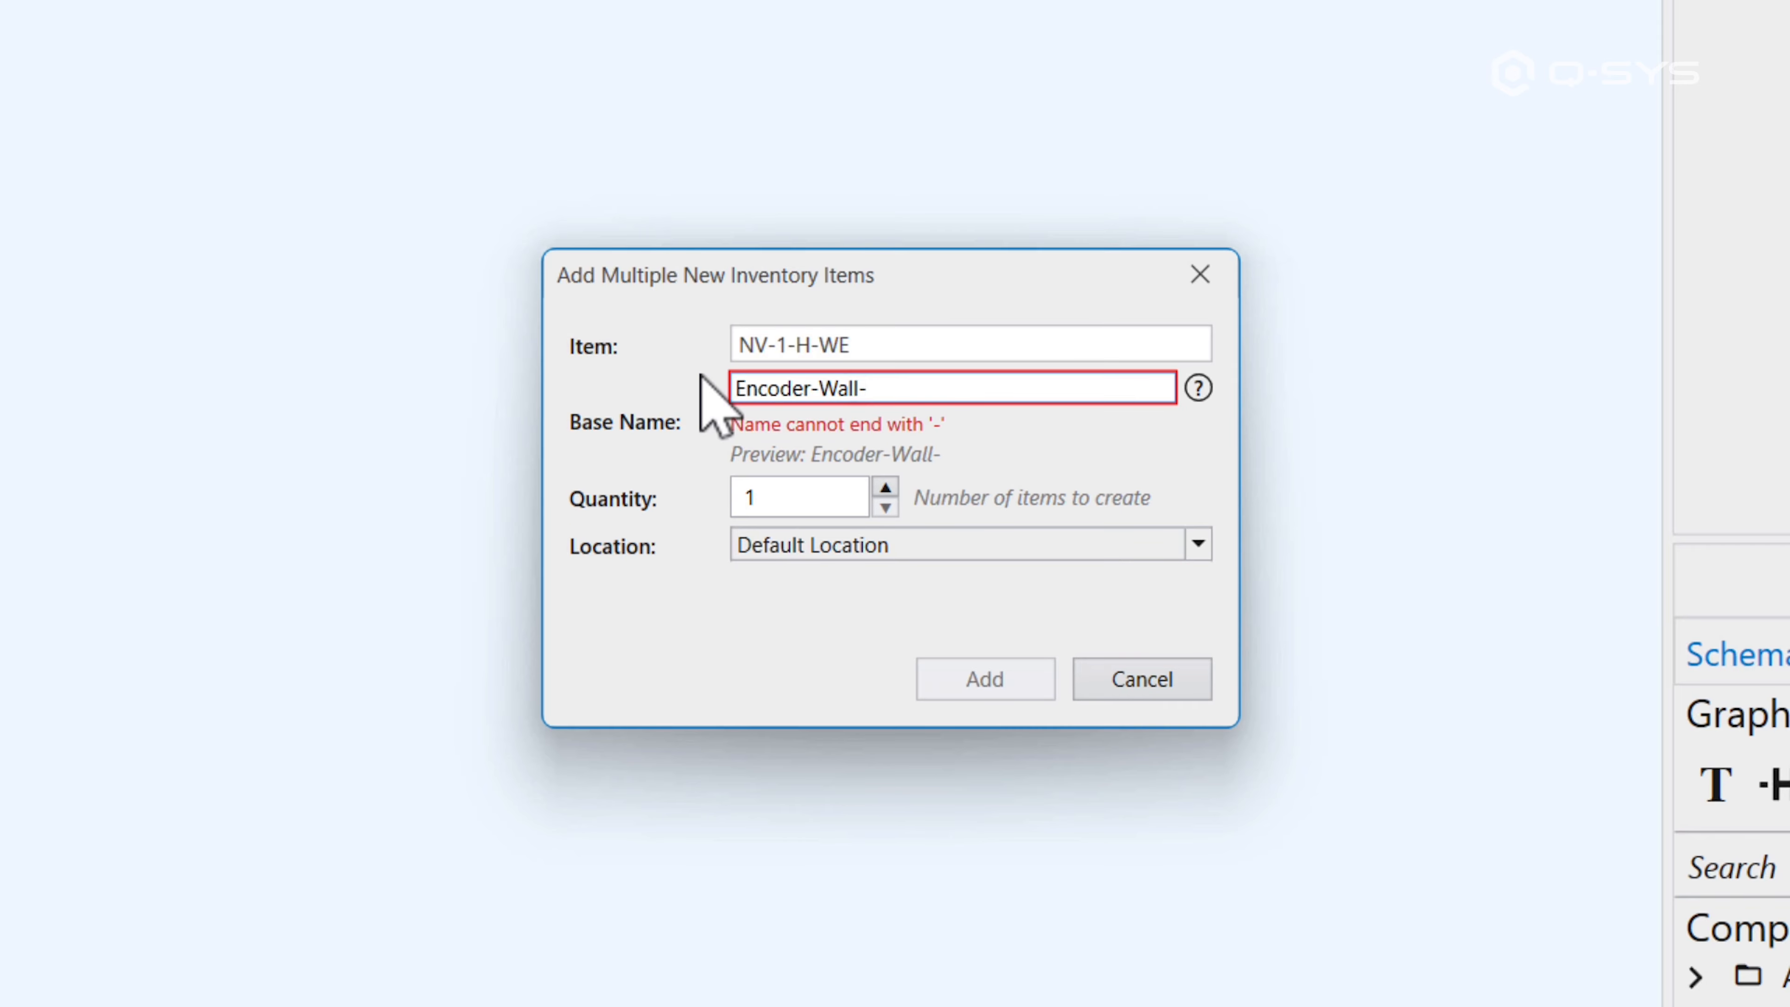
{"action": "key", "text": "BackSpace"}
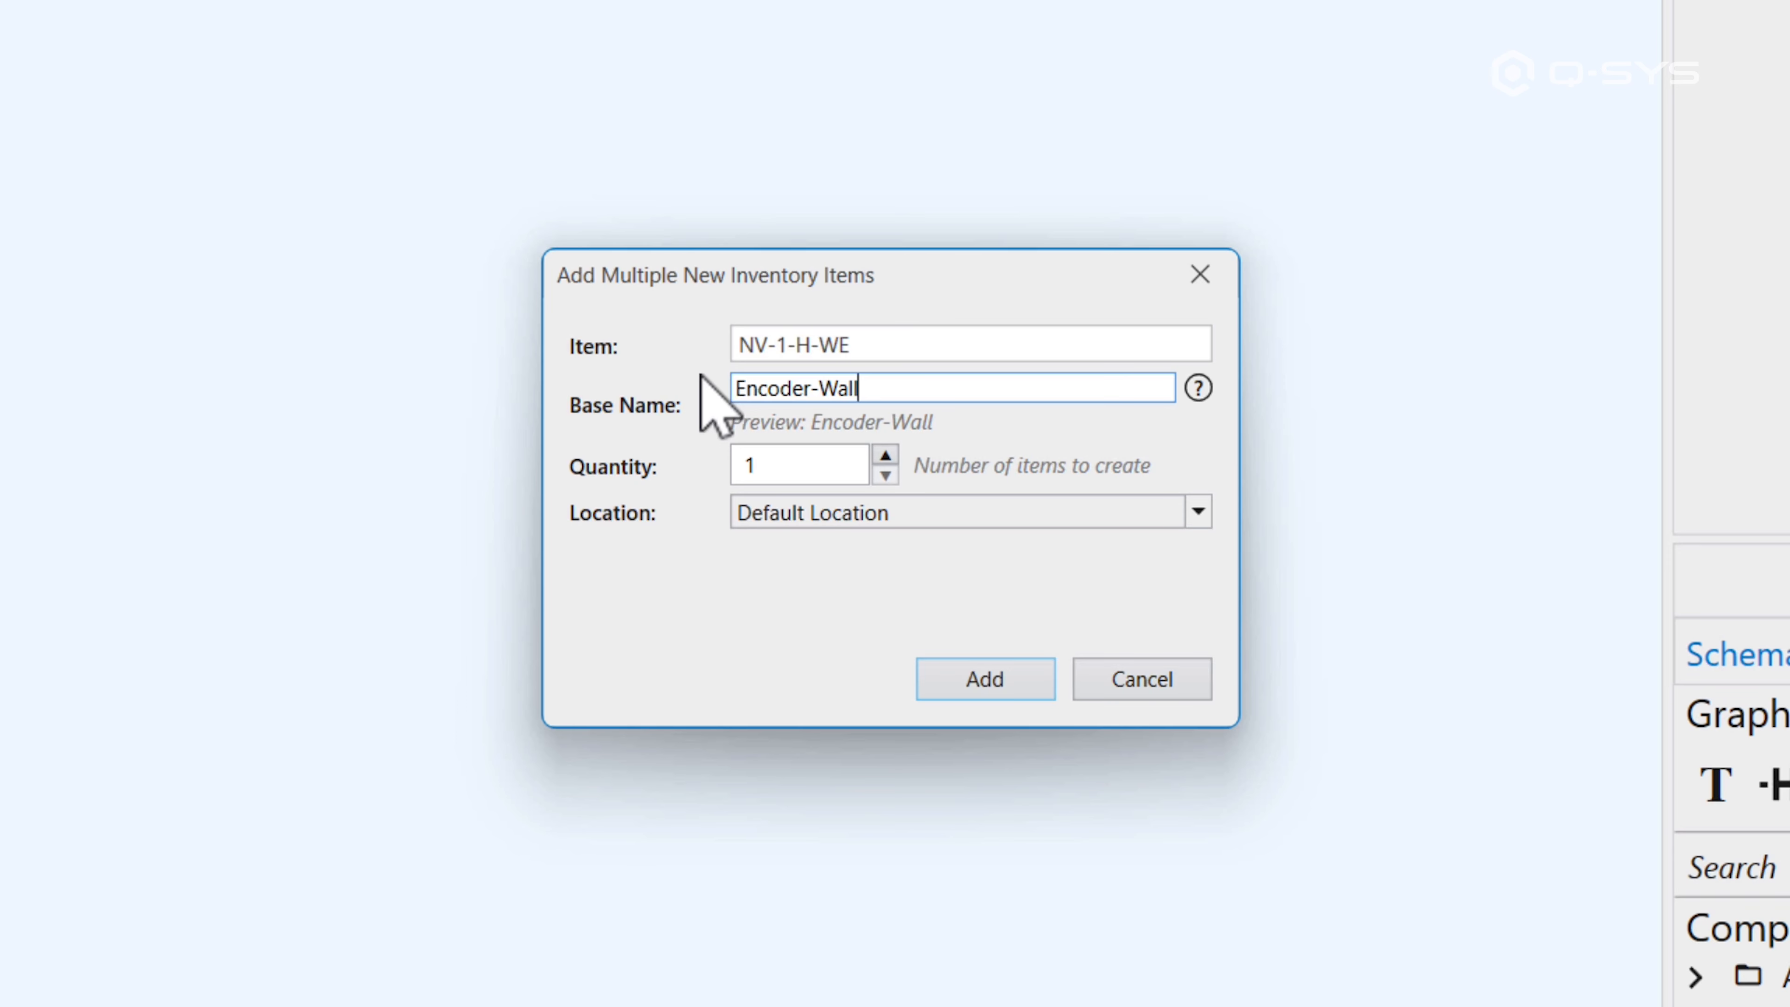
{"action": "left_click", "coordinate": [886, 455]}
{"action": "left_click", "coordinate": [885, 455]}
{"action": "left_click", "coordinate": [885, 455]}
{"action": "left_click", "coordinate": [976, 682]}
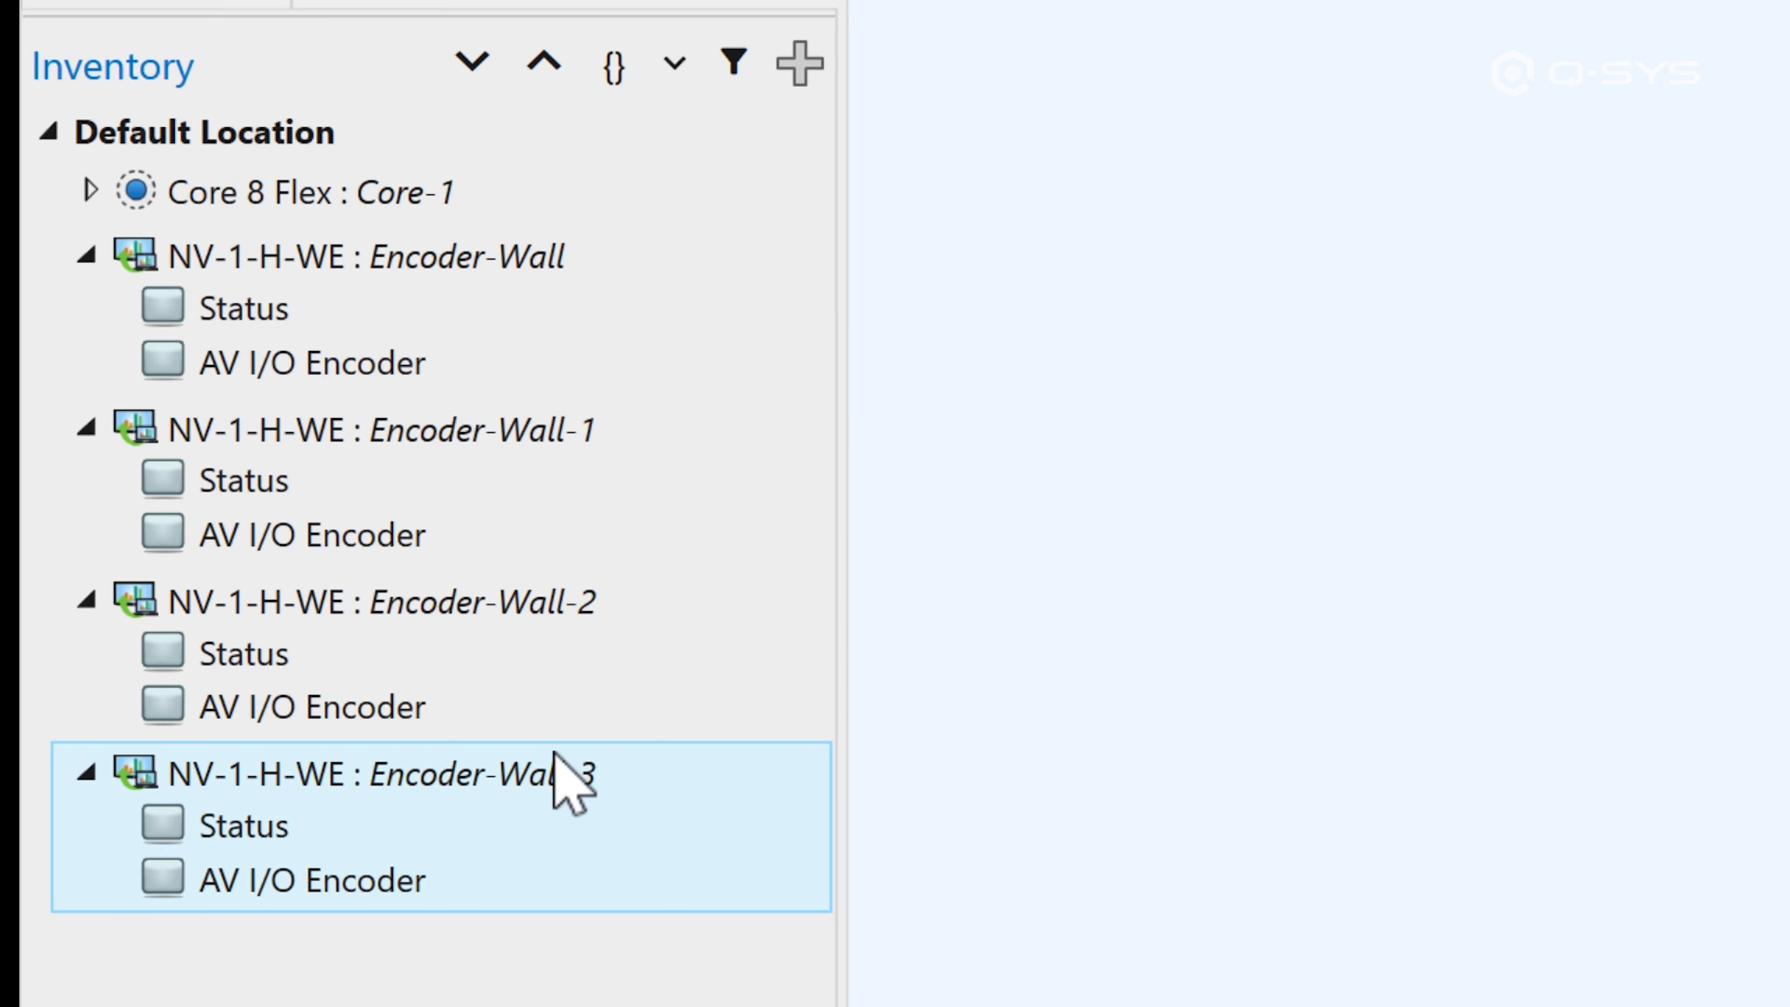
{"action": "left_click", "coordinate": [543, 62]}
Step: Start adding multiple NV-21-HU items and copy the ${start=N} numbering pattern from the base name options
{"action": "left_click", "coordinate": [796, 64]}
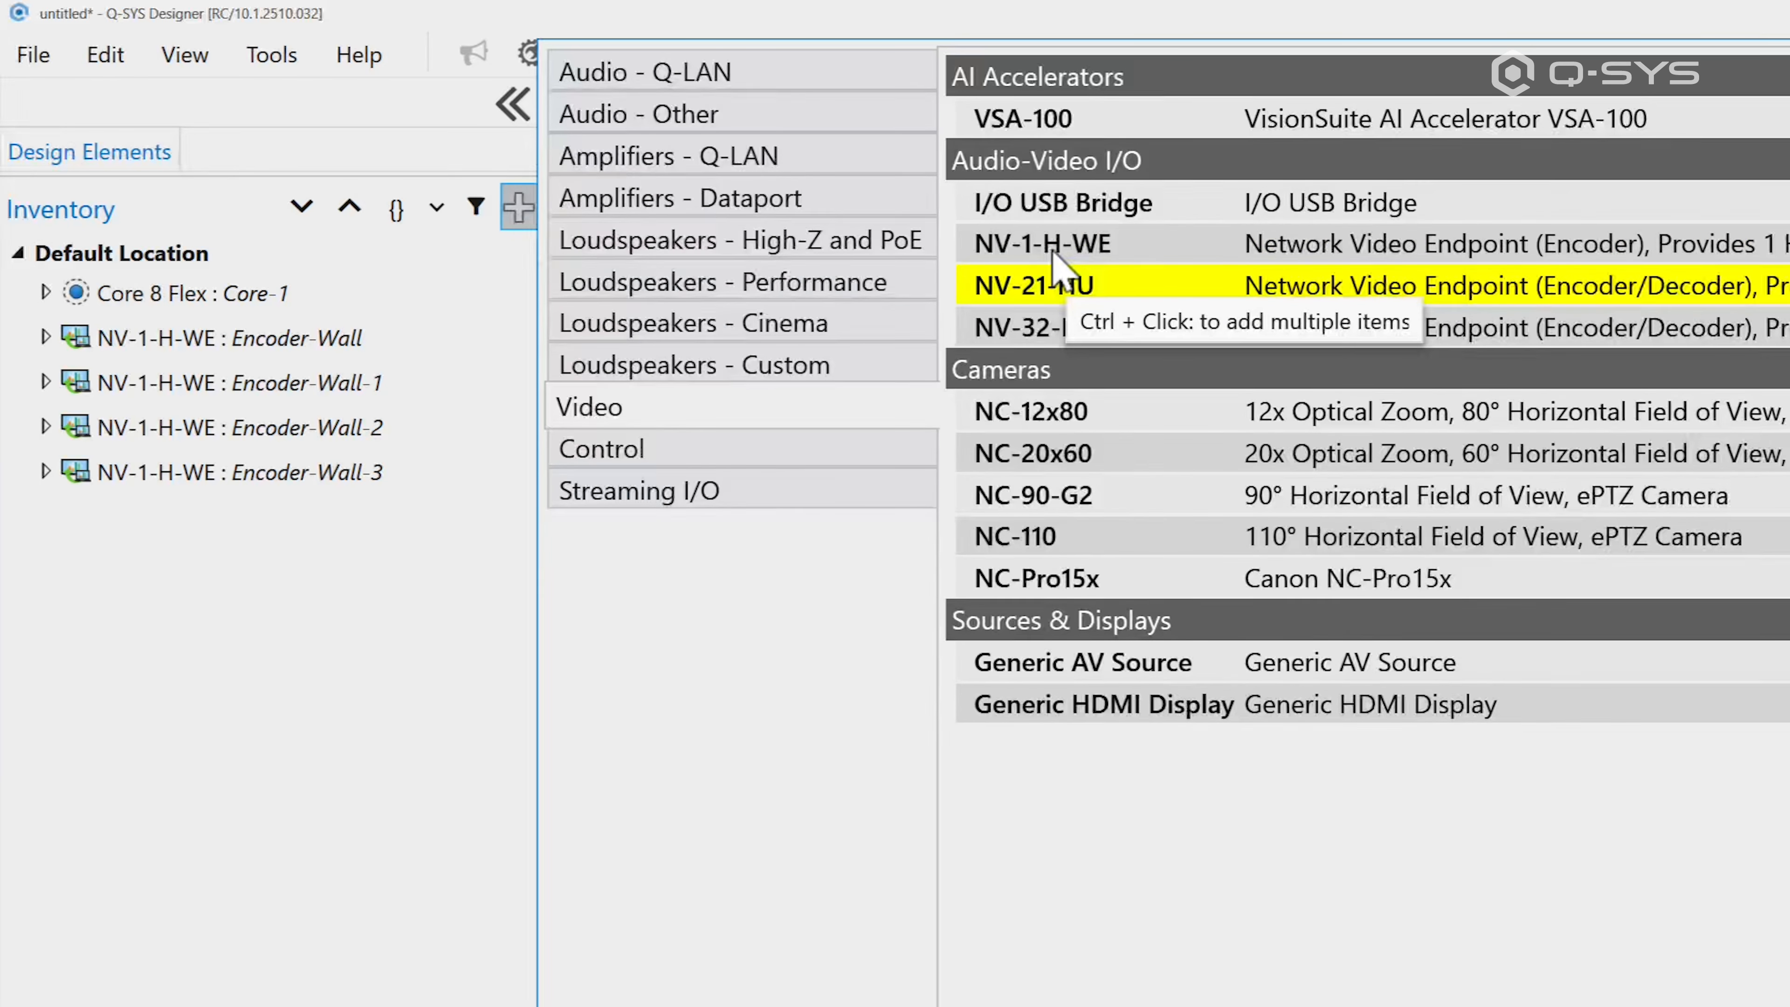
{"action": "left_click", "coordinate": [1061, 282], "text": "ctrl"}
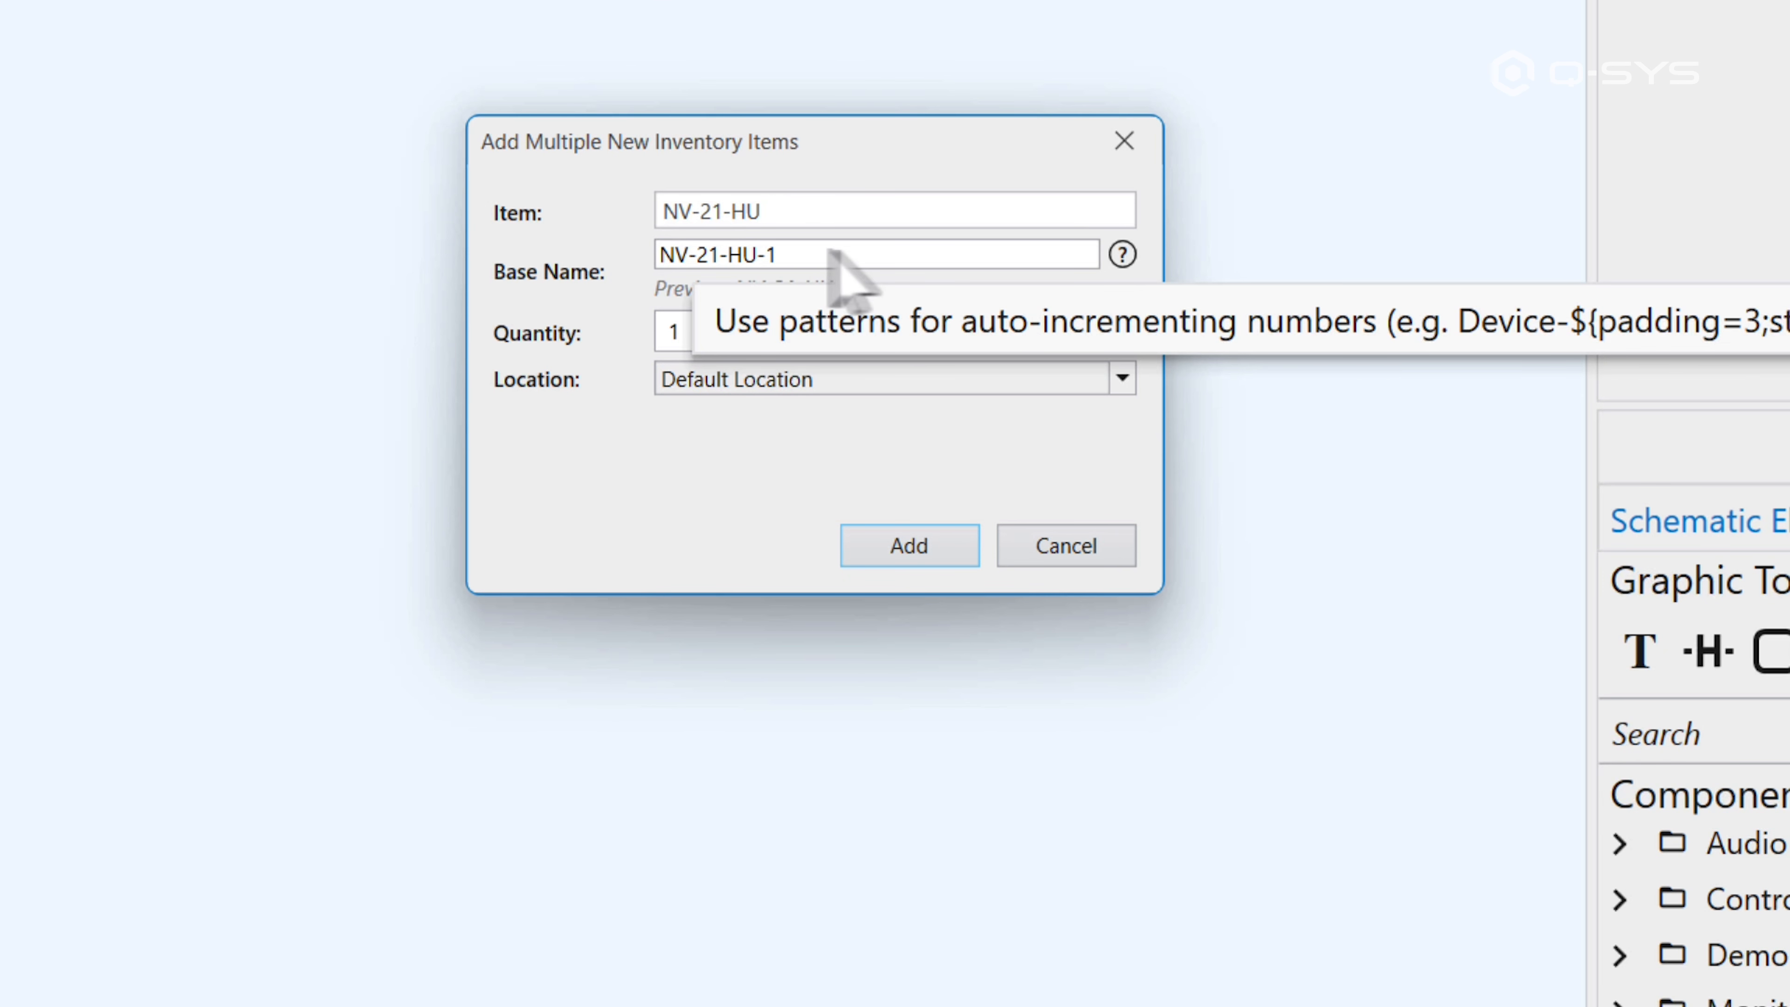
{"action": "left_click", "coordinate": [1122, 255]}
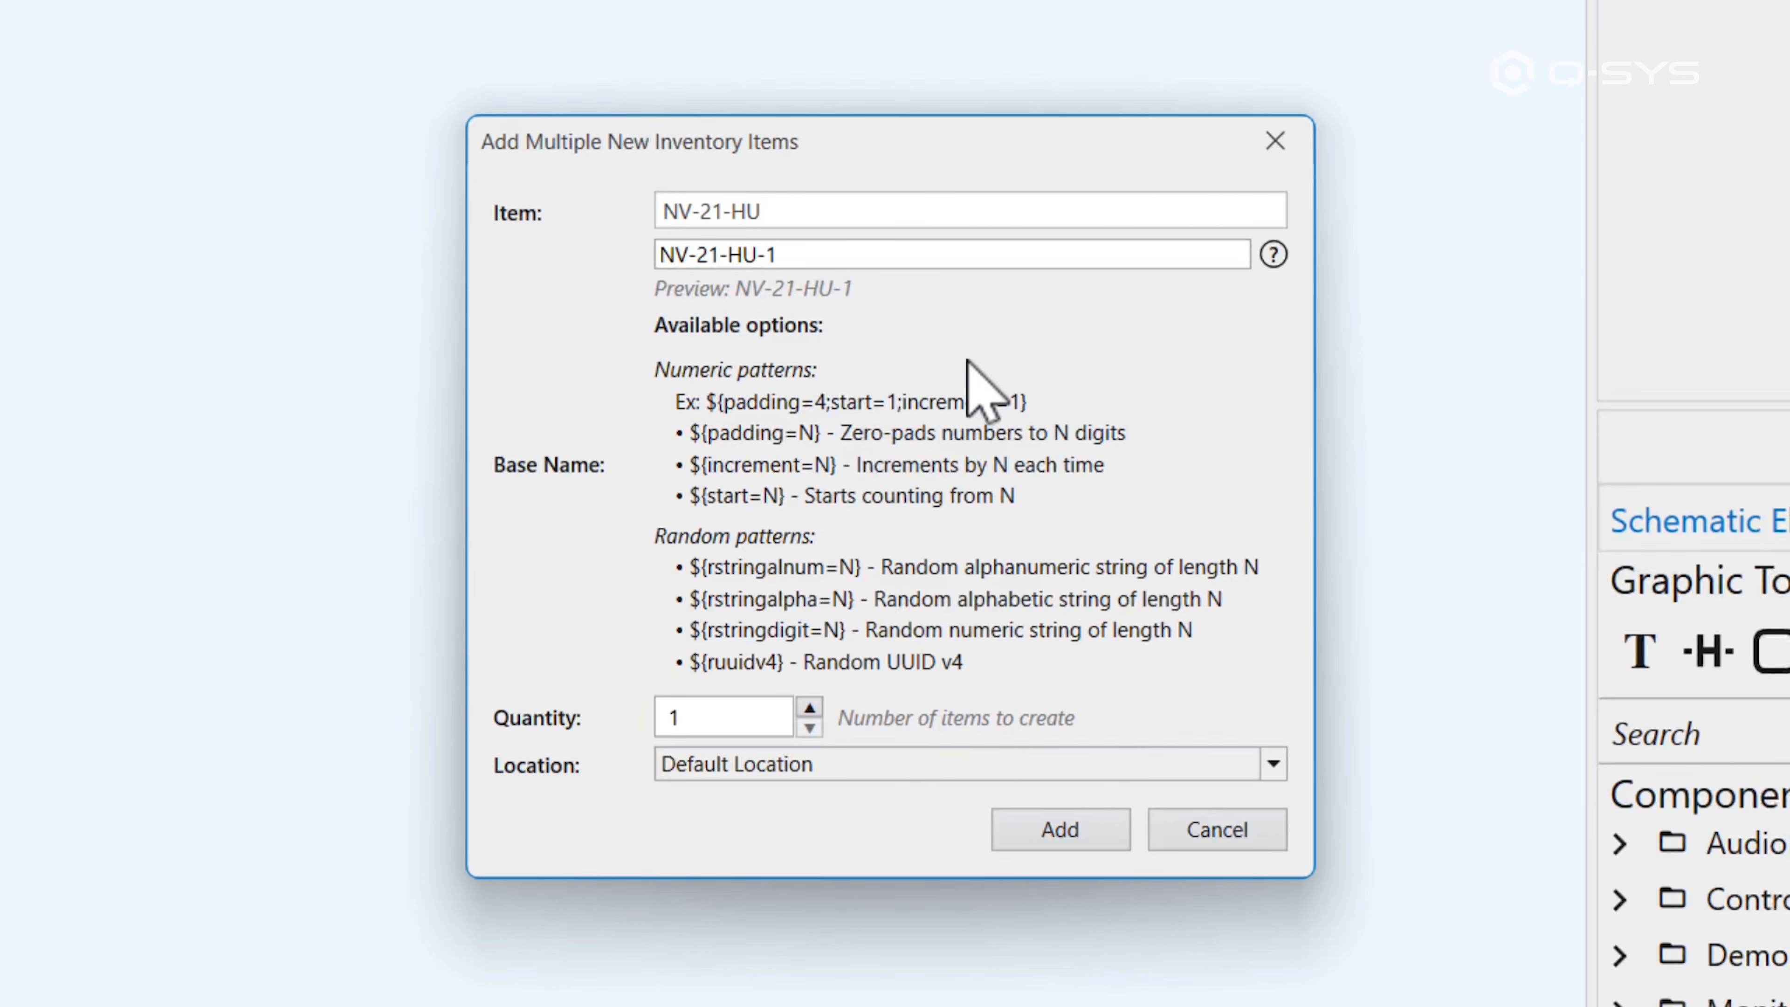
{"action": "left_click_drag", "start_coordinate": [788, 496], "coordinate": [697, 508]}
{"action": "key", "text": "ctrl+c"}
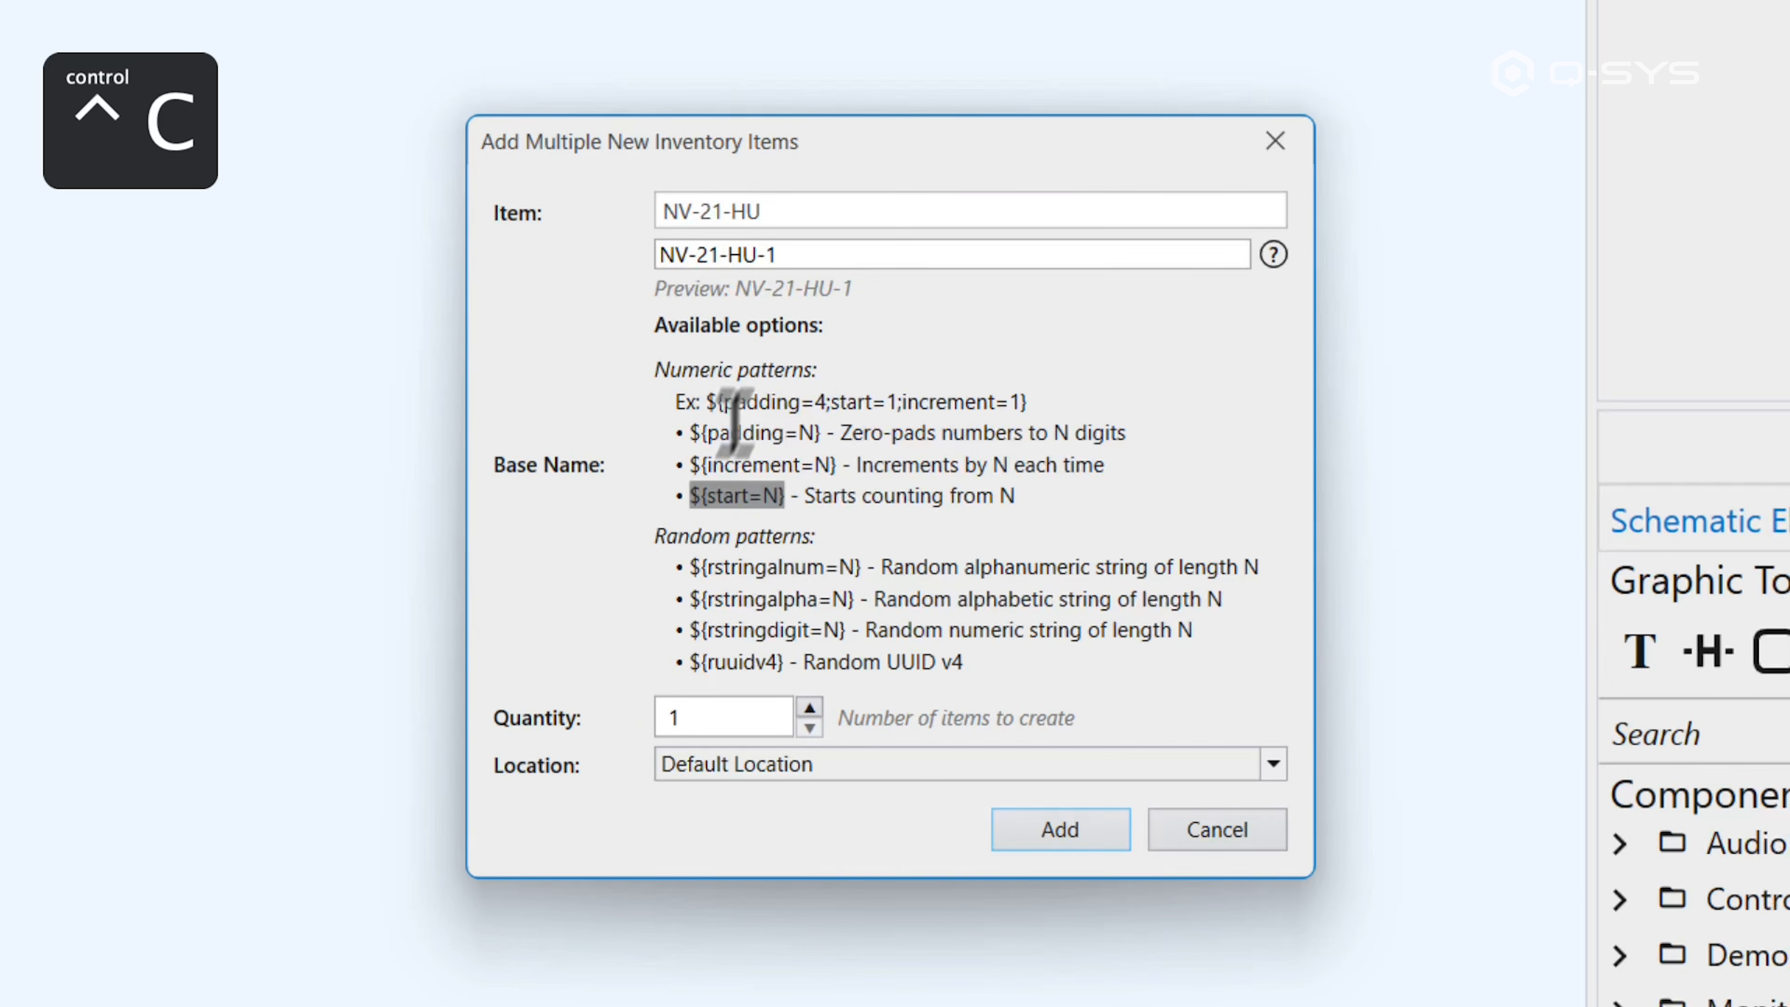
Step: Set the base name to DisplayDecoder-${start=1} and the quantity to 4, and add the NV-21-HU items to Default Location
{"action": "triple_click", "coordinate": [801, 254]}
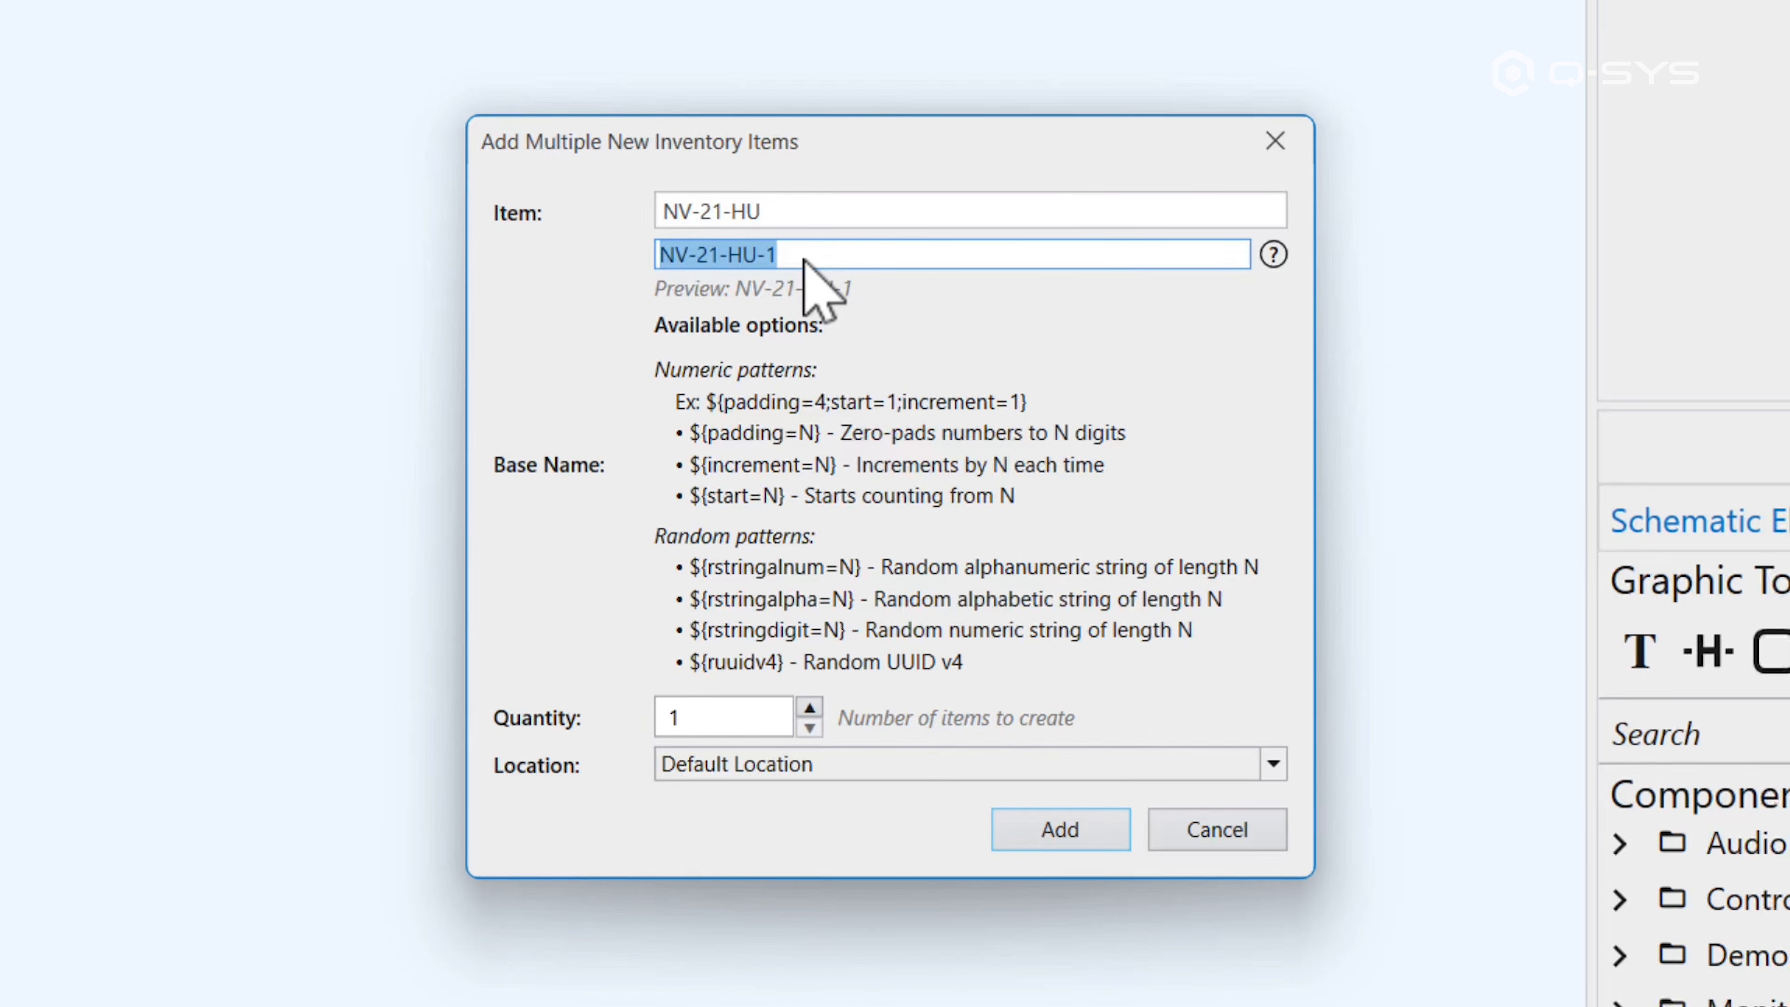
{"action": "type", "text": "Display"}
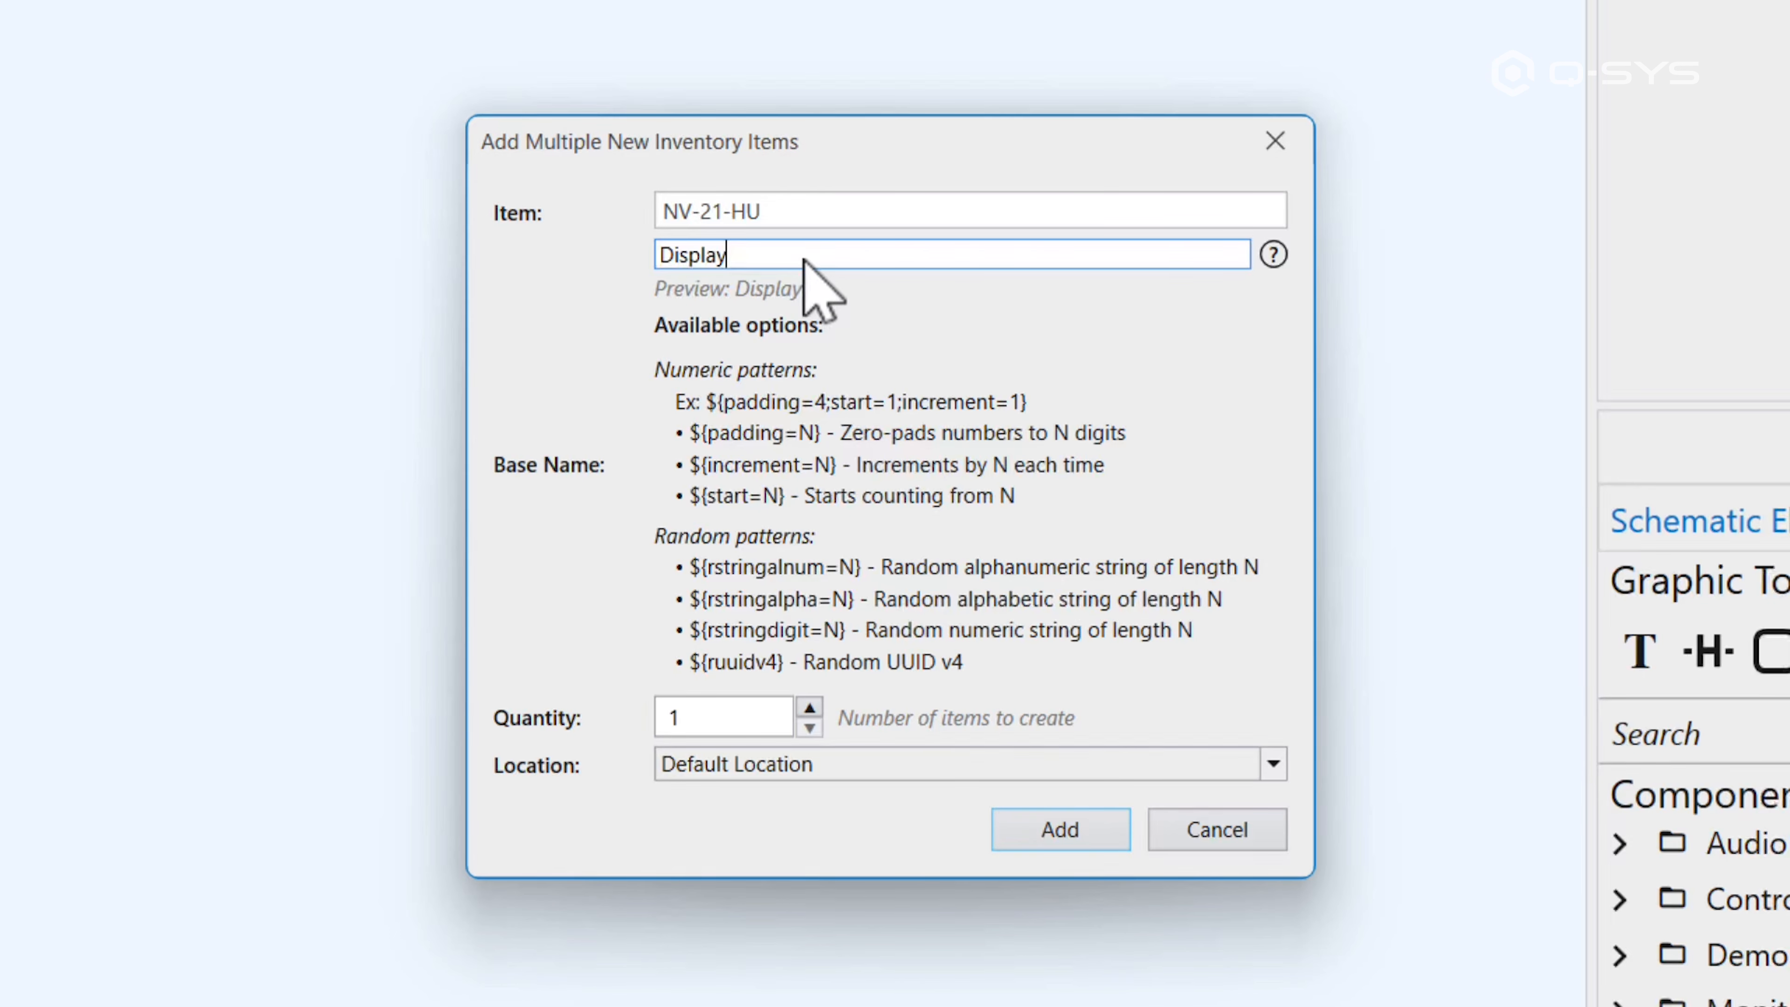
{"action": "type", "text": "Decoder-${start=N}"}
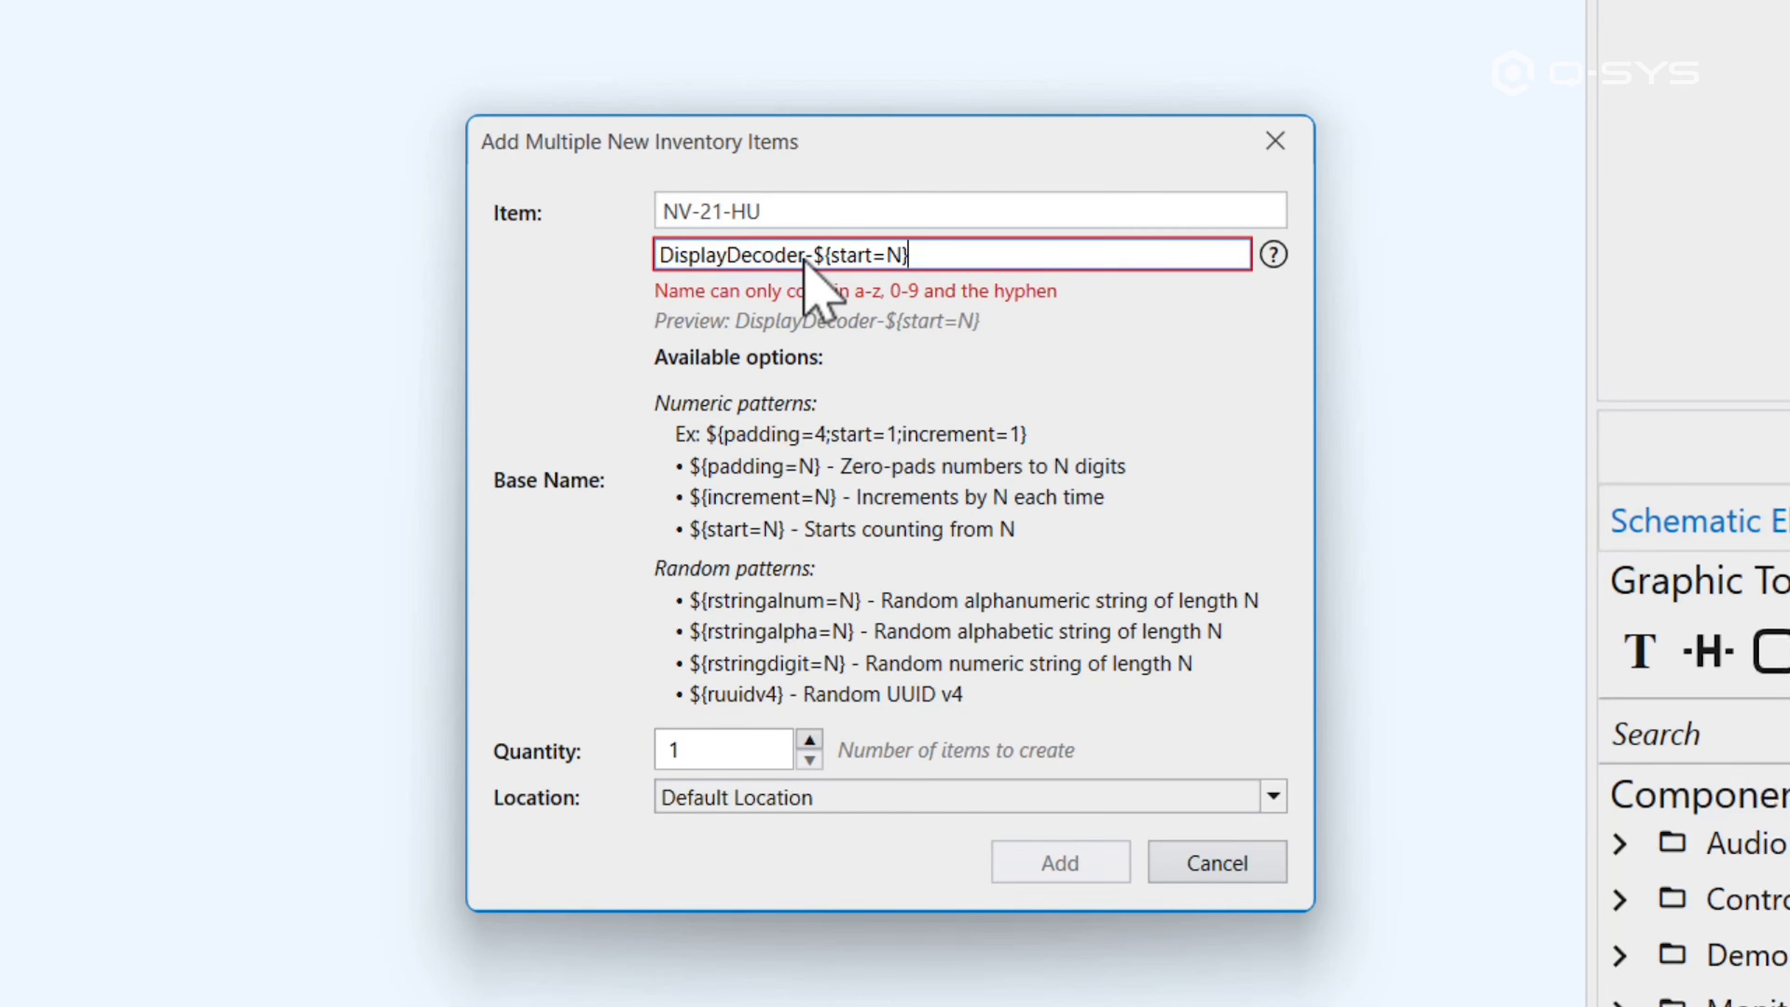
{"action": "double_click", "coordinate": [896, 254]}
{"action": "type", "text": "1"}
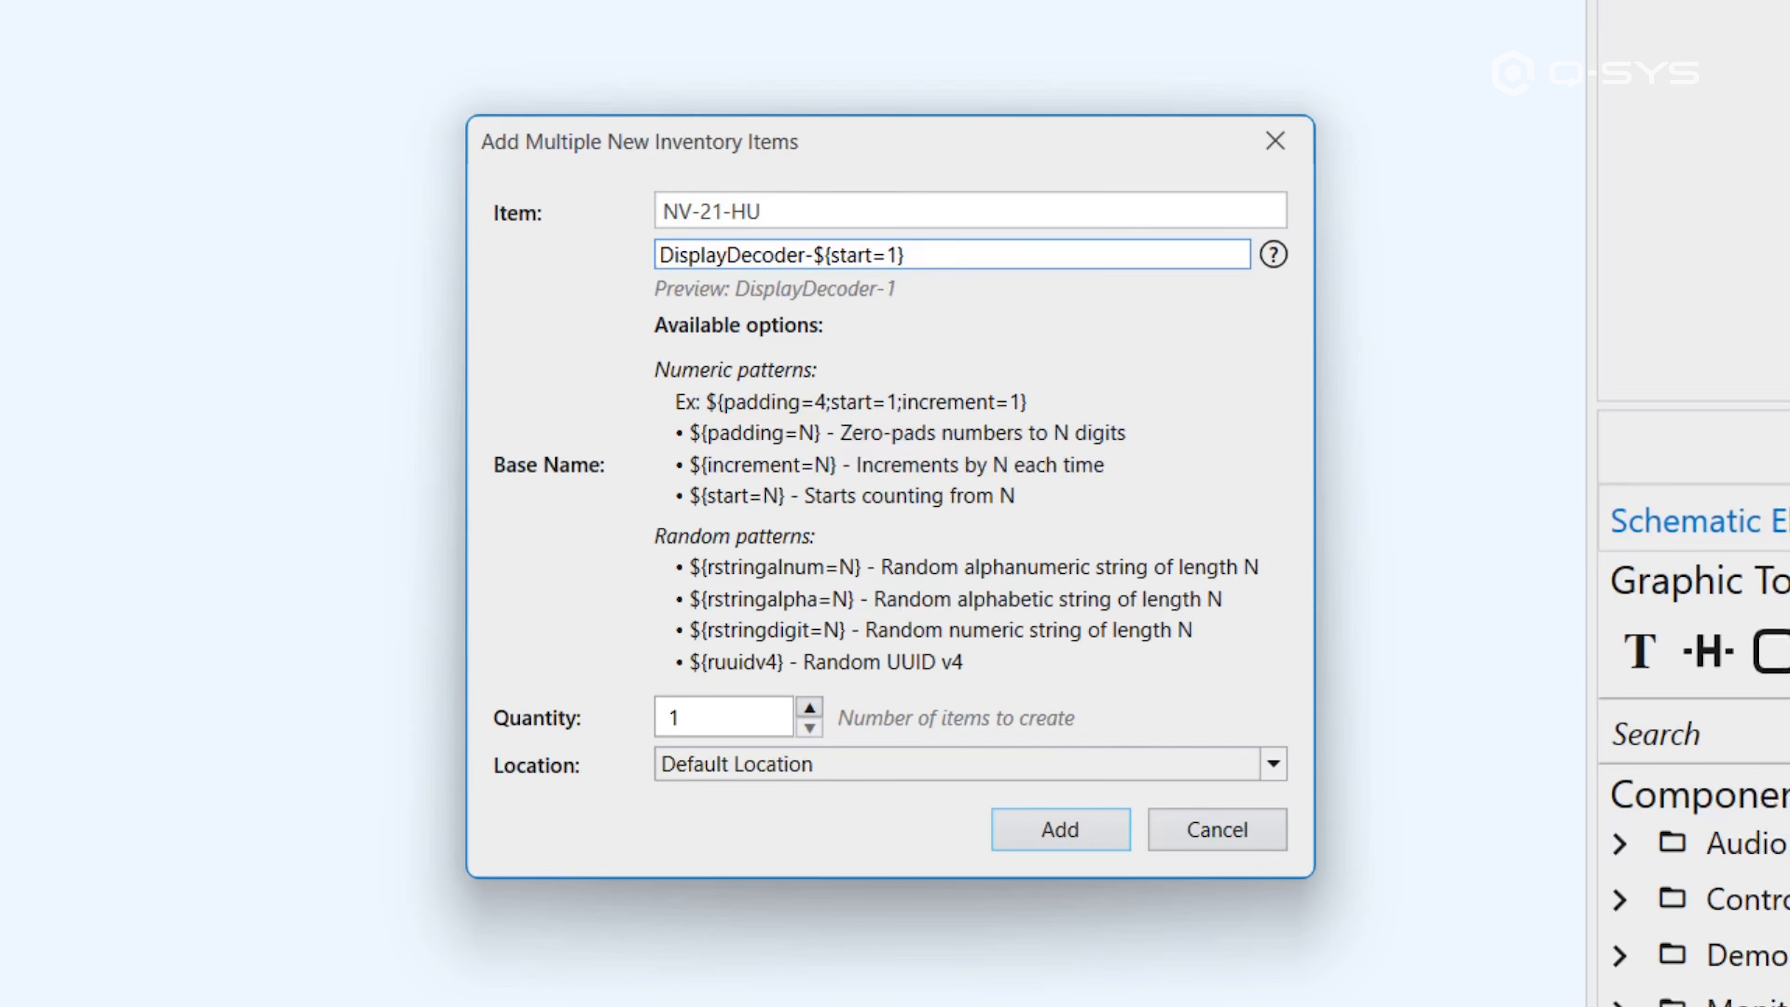
{"action": "left_click", "coordinate": [810, 708]}
{"action": "left_click", "coordinate": [810, 708]}
{"action": "left_click", "coordinate": [810, 708]}
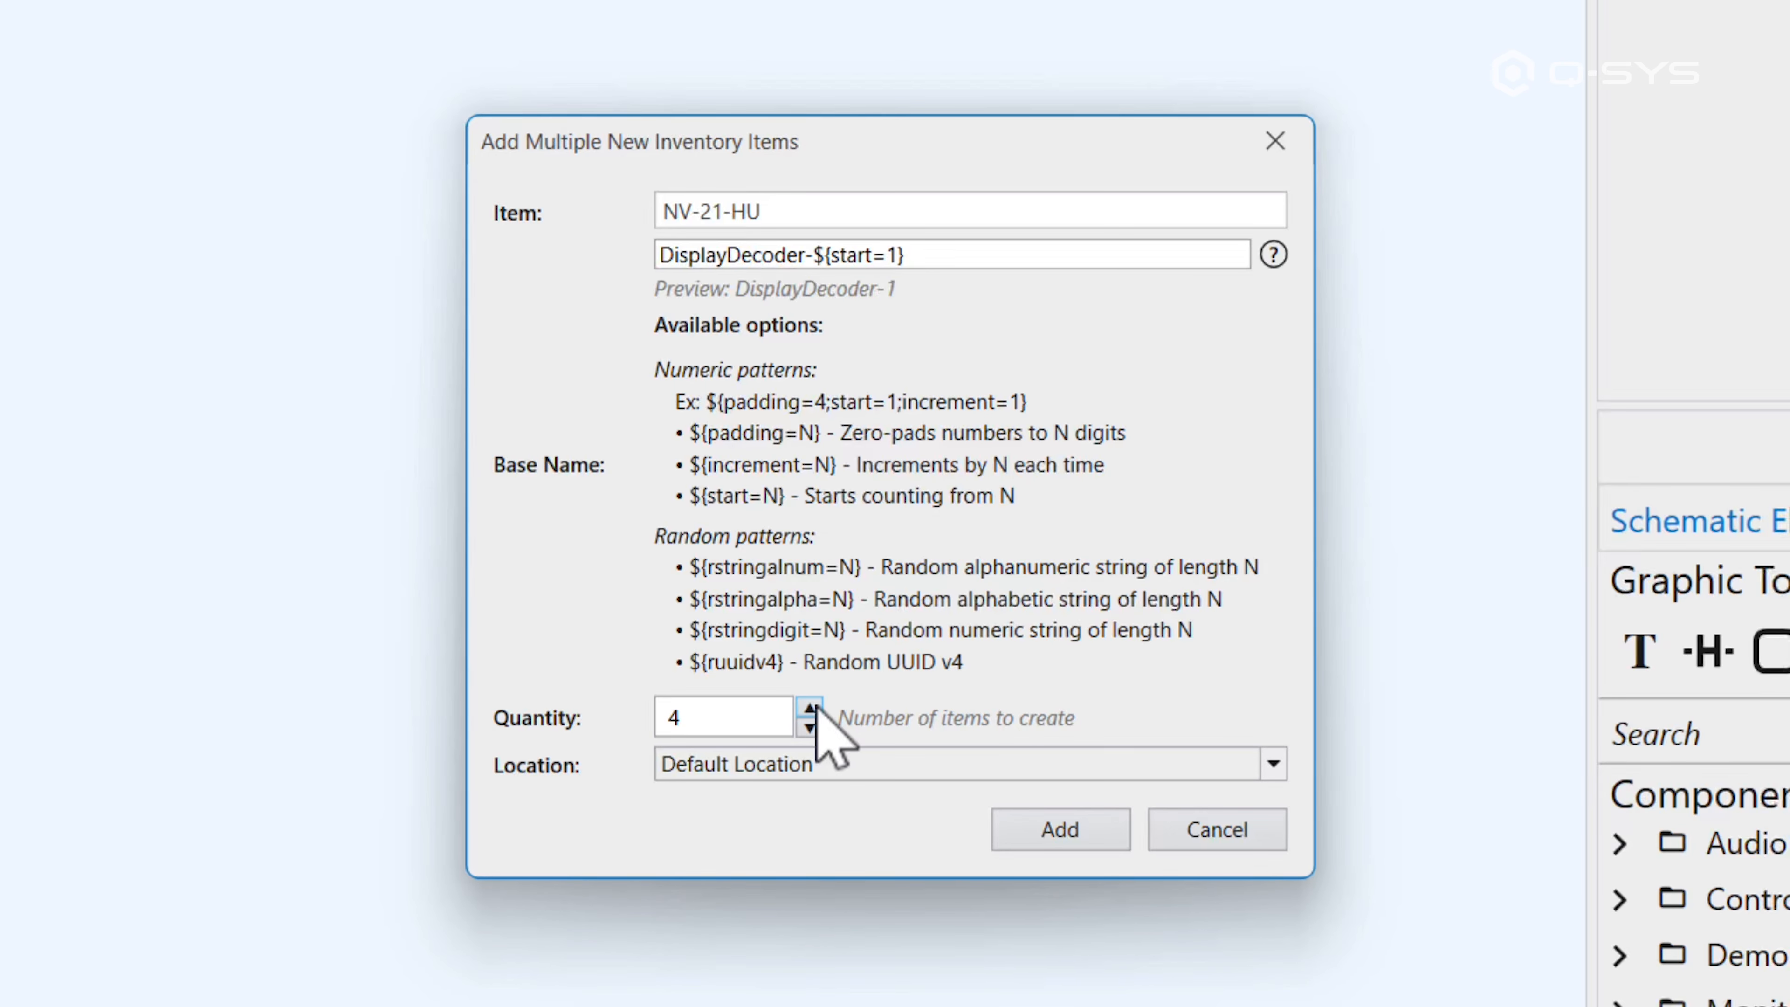
{"action": "left_click", "coordinate": [1076, 827]}
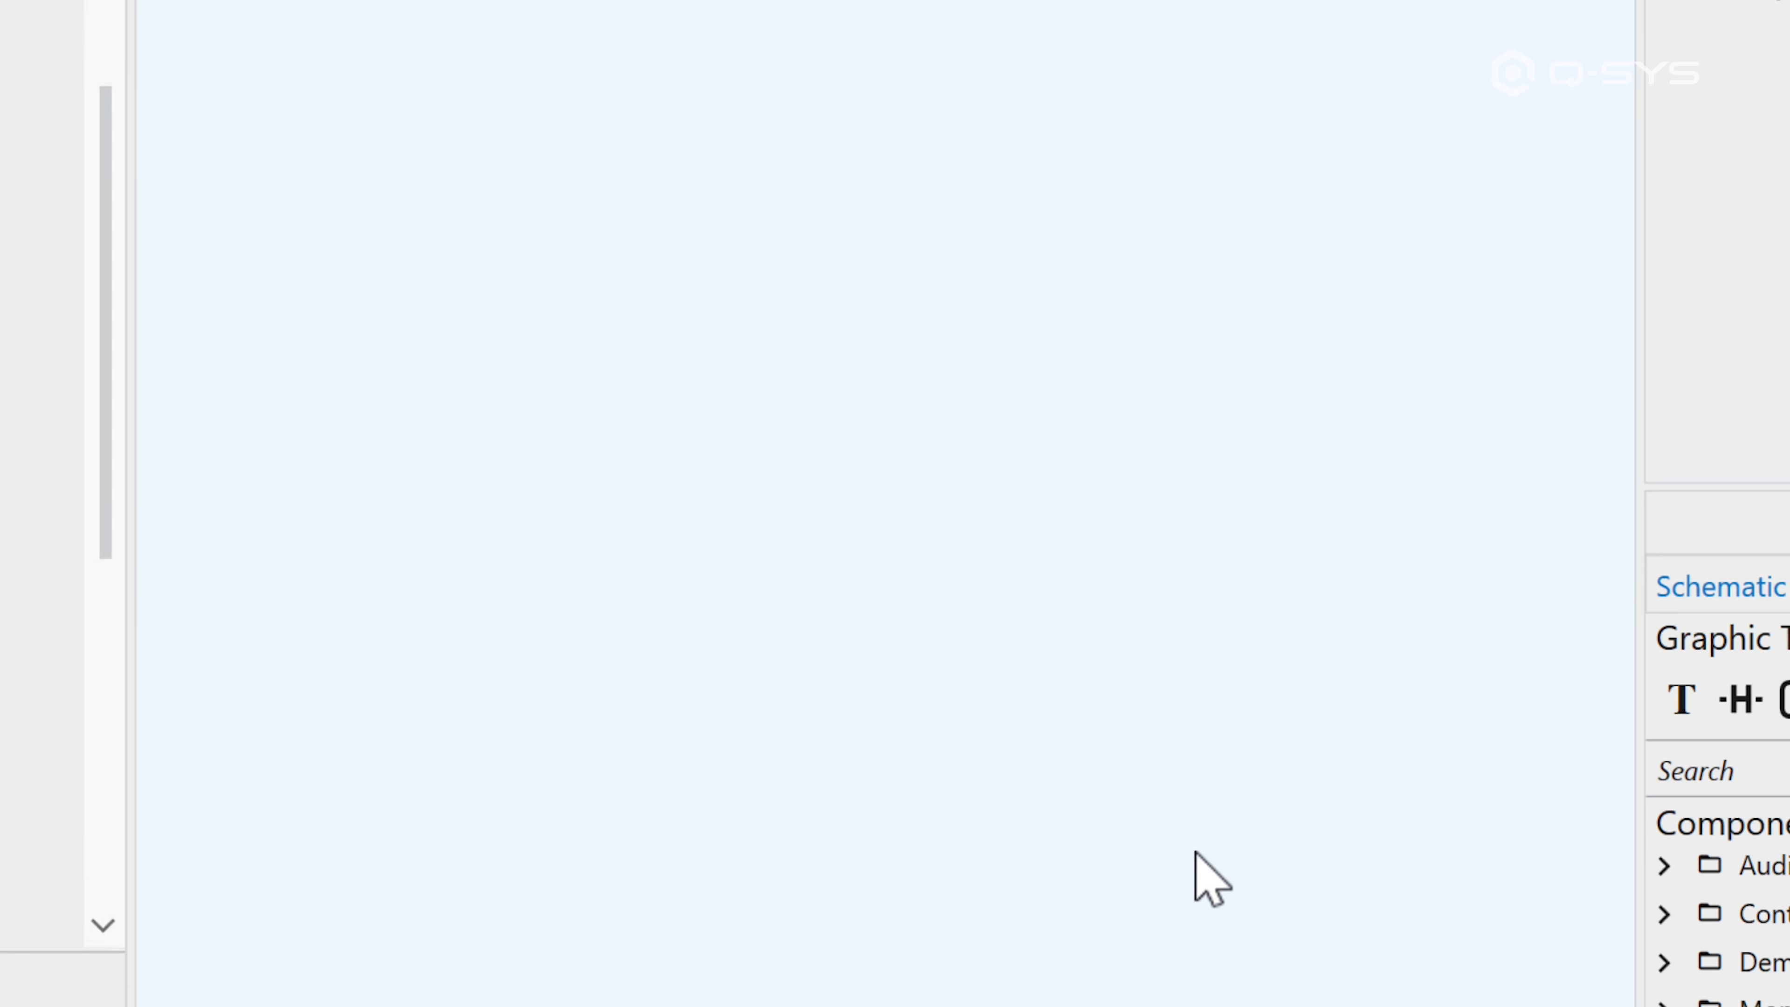
{"action": "left_click", "coordinate": [350, 140]}
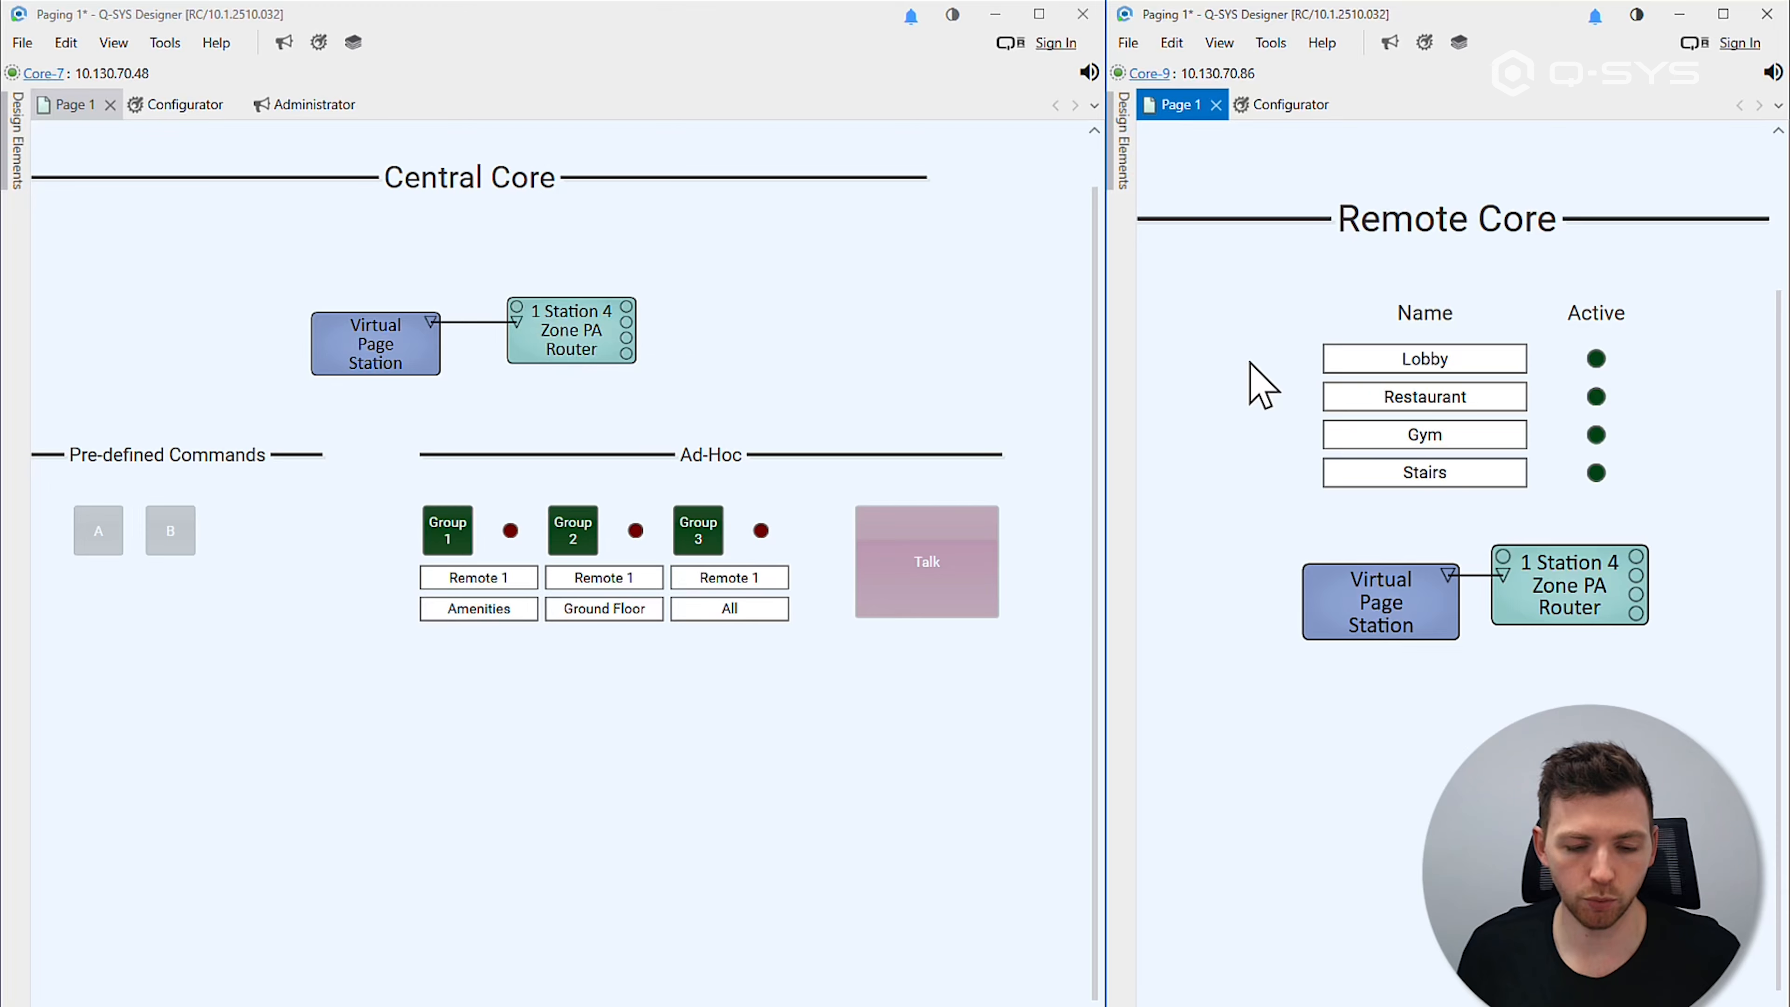
Step: Start a new PA page command in the central Core's Administrator and set its queuing mode to Live
{"action": "left_click", "coordinate": [354, 233]}
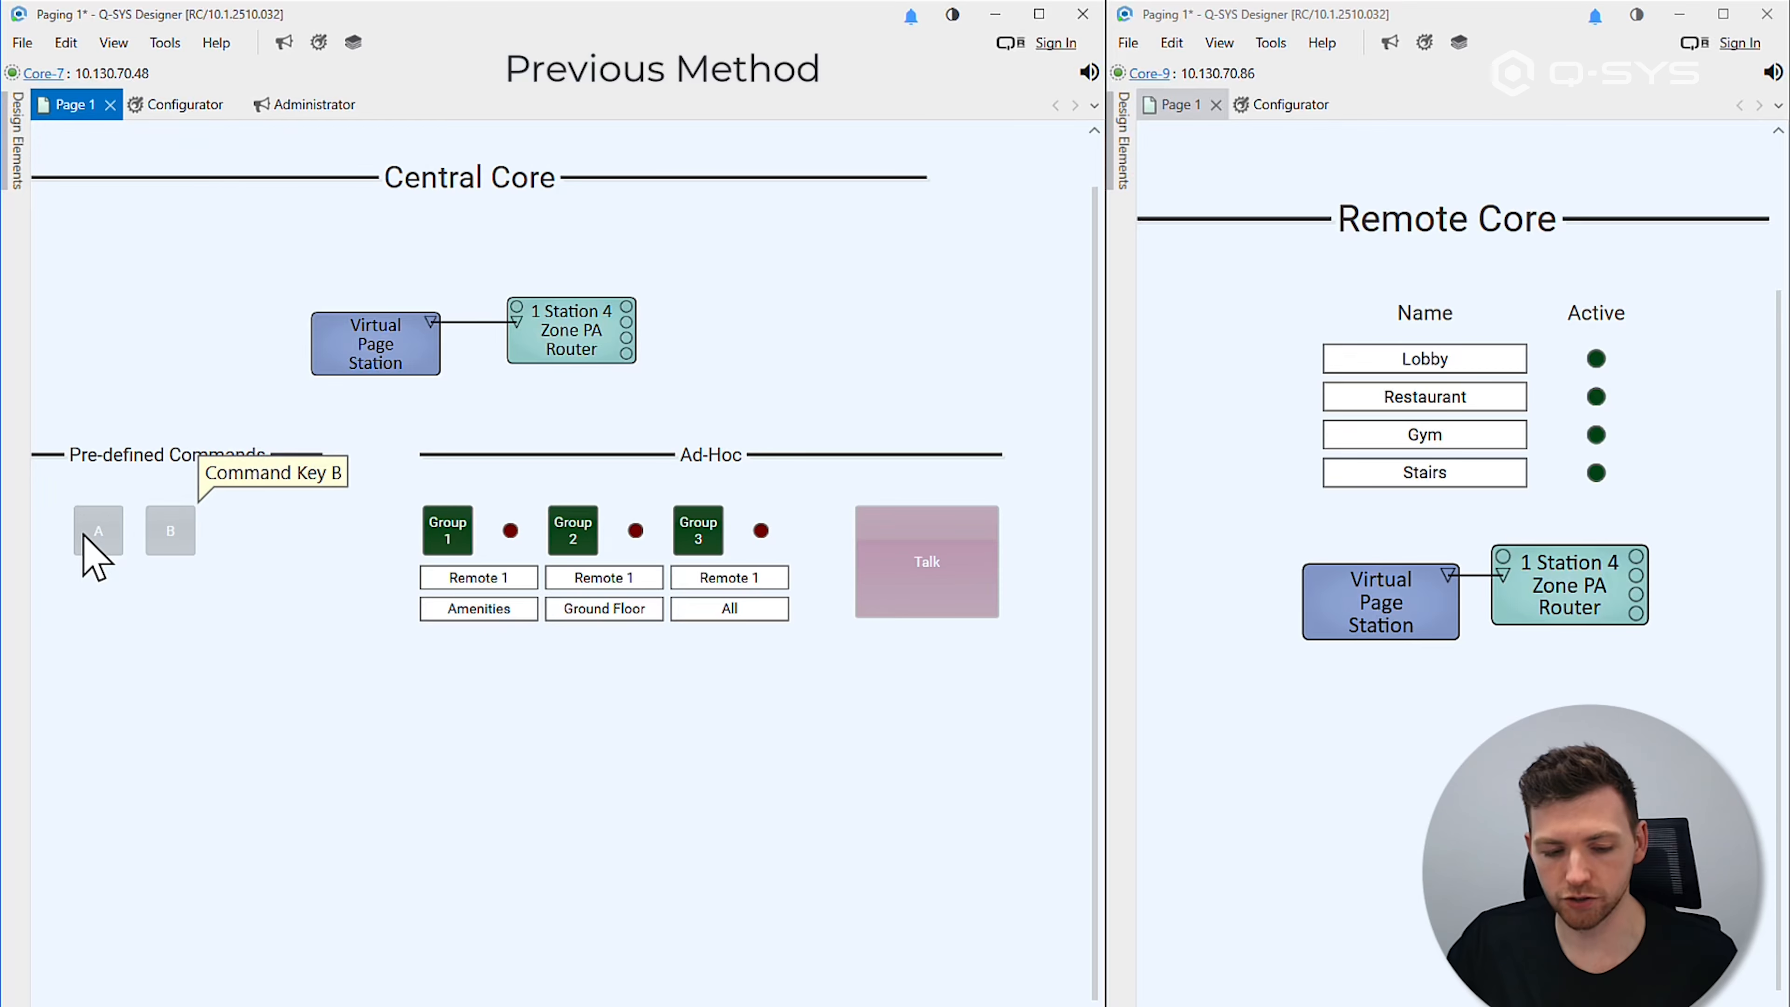
{"action": "left_click", "coordinate": [287, 111]}
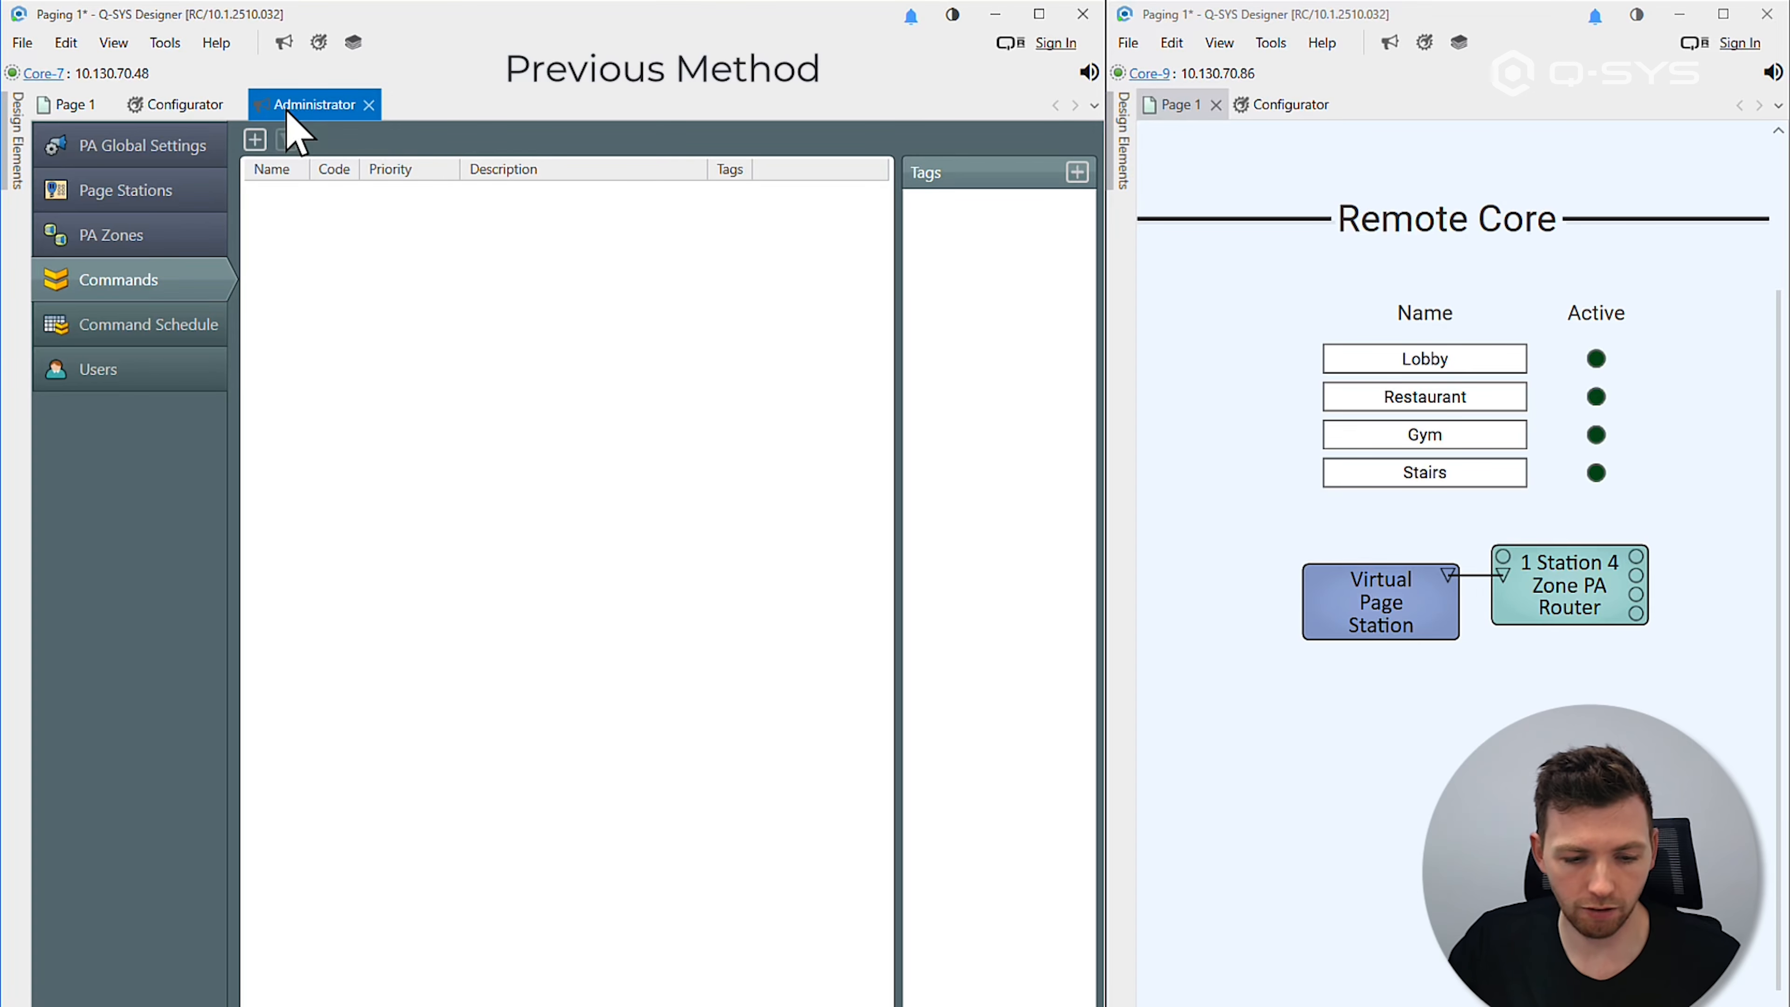
{"action": "left_click", "coordinate": [255, 140]}
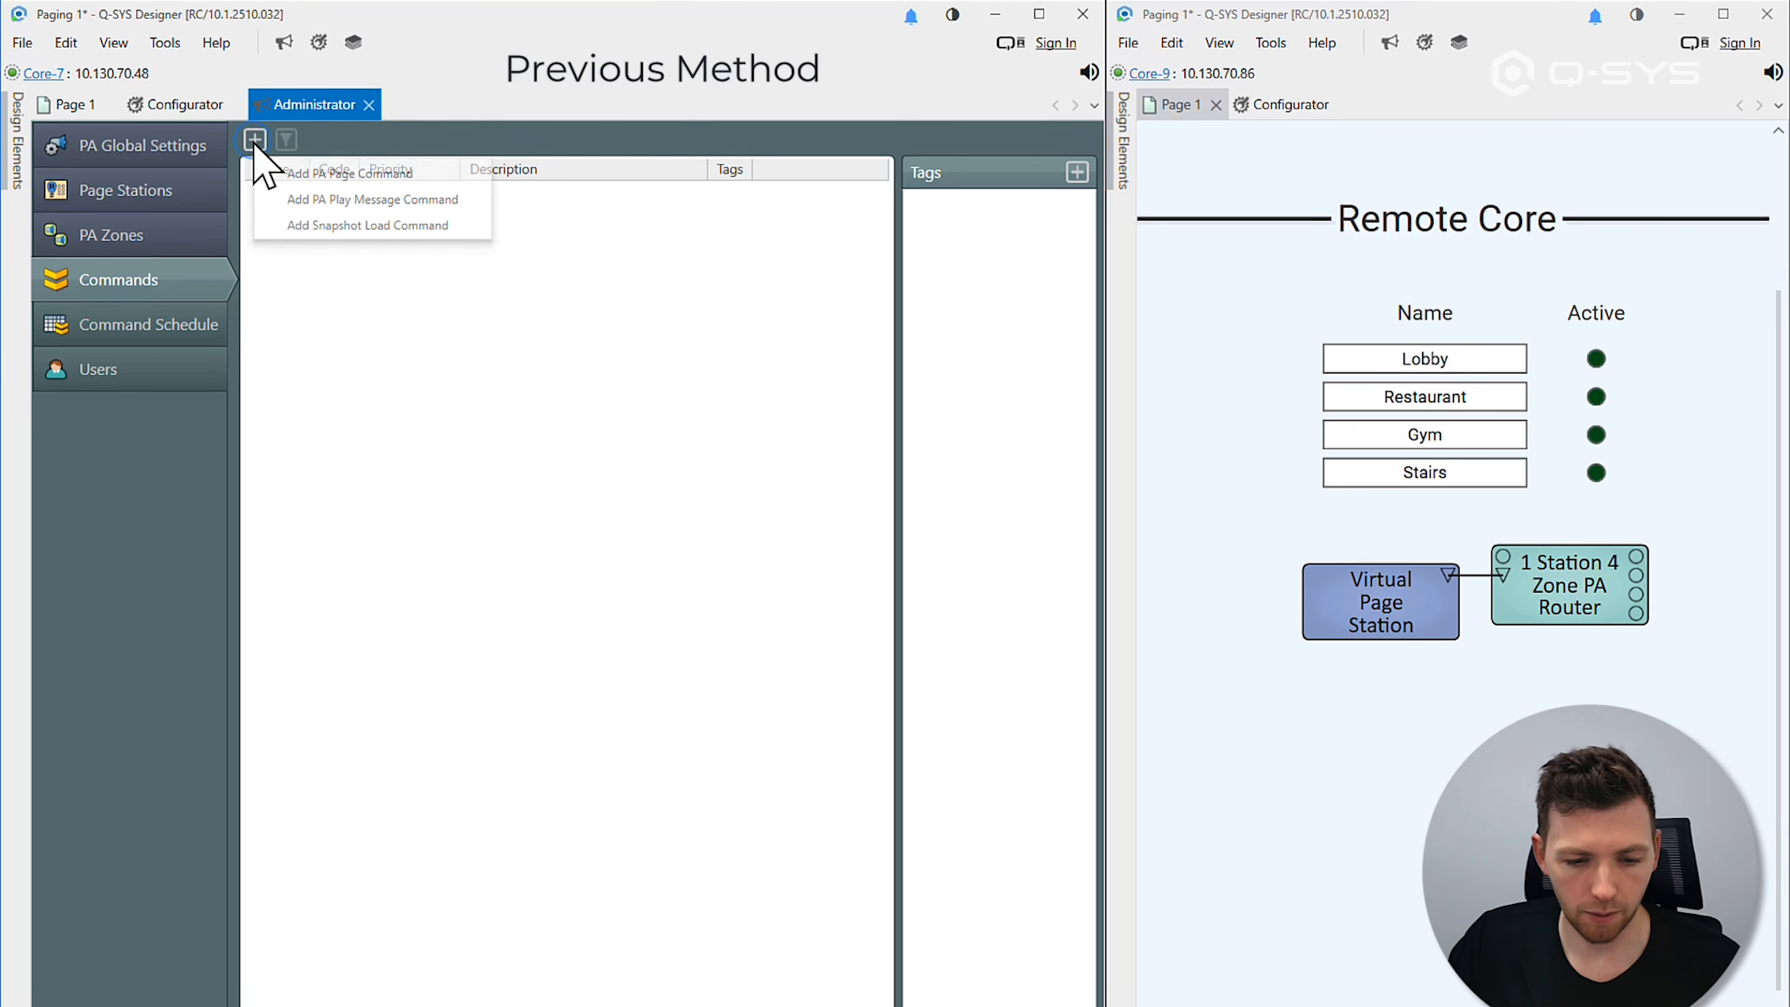
{"action": "left_click", "coordinate": [352, 176]}
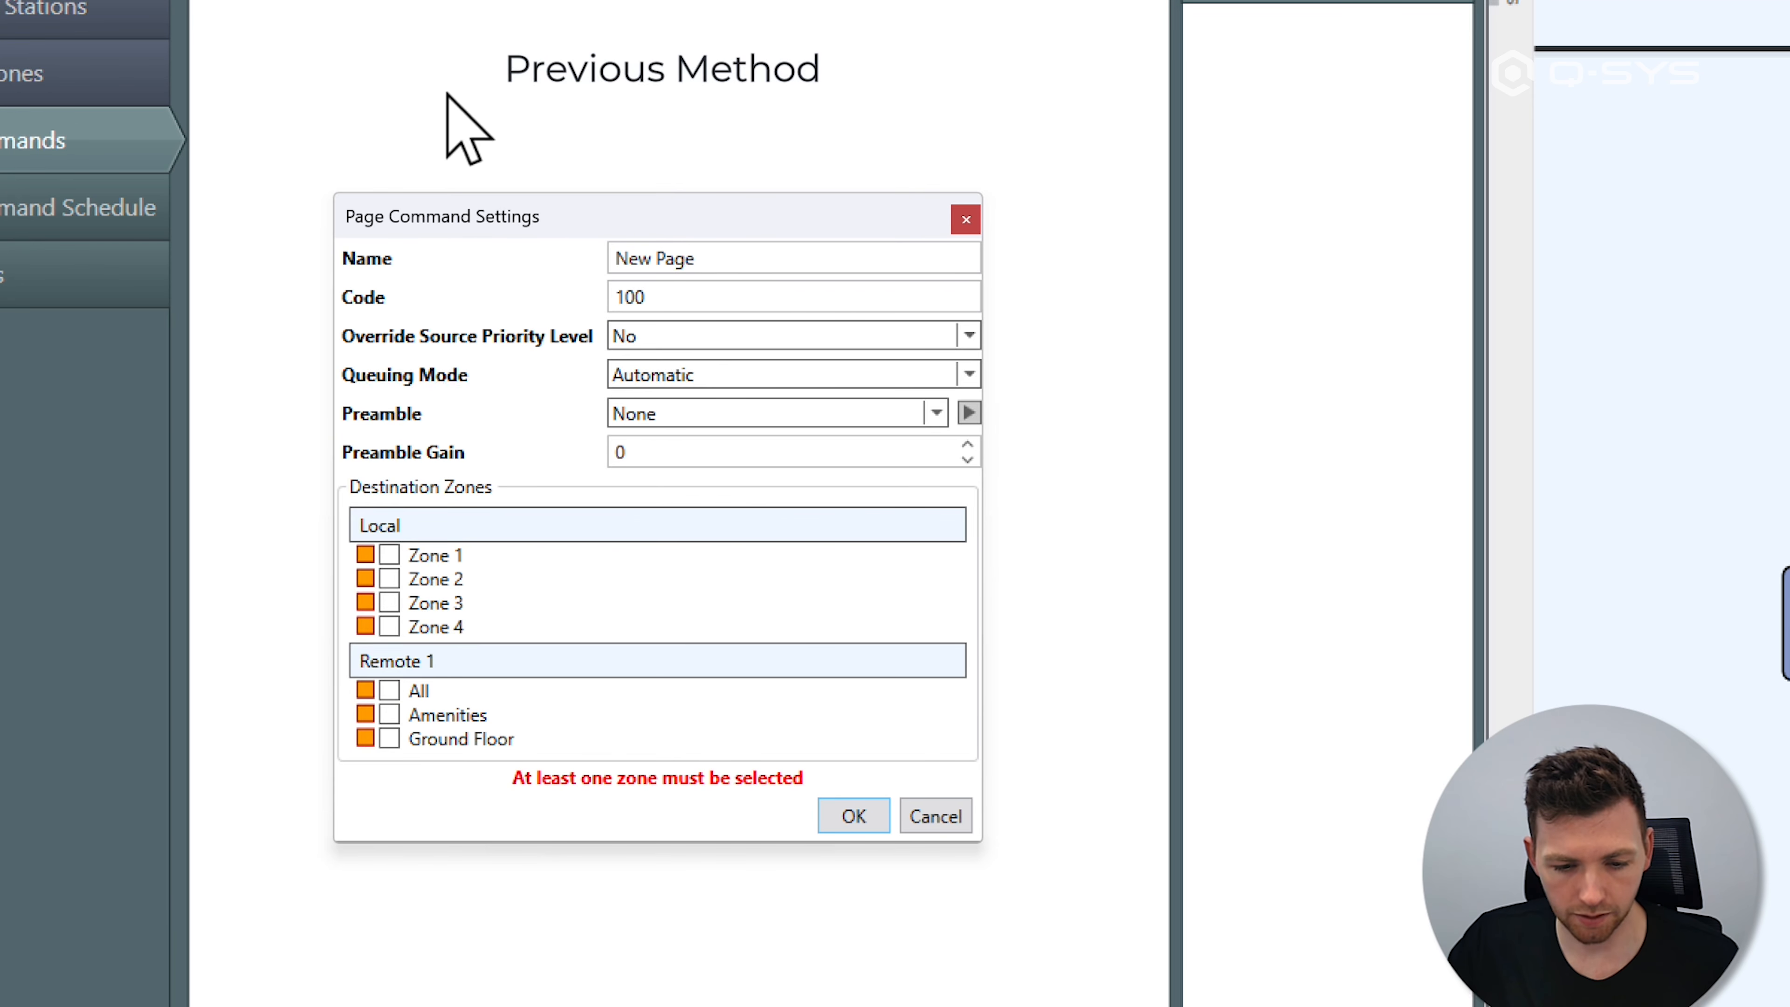
{"action": "left_click", "coordinate": [687, 375]}
{"action": "left_click", "coordinate": [677, 405]}
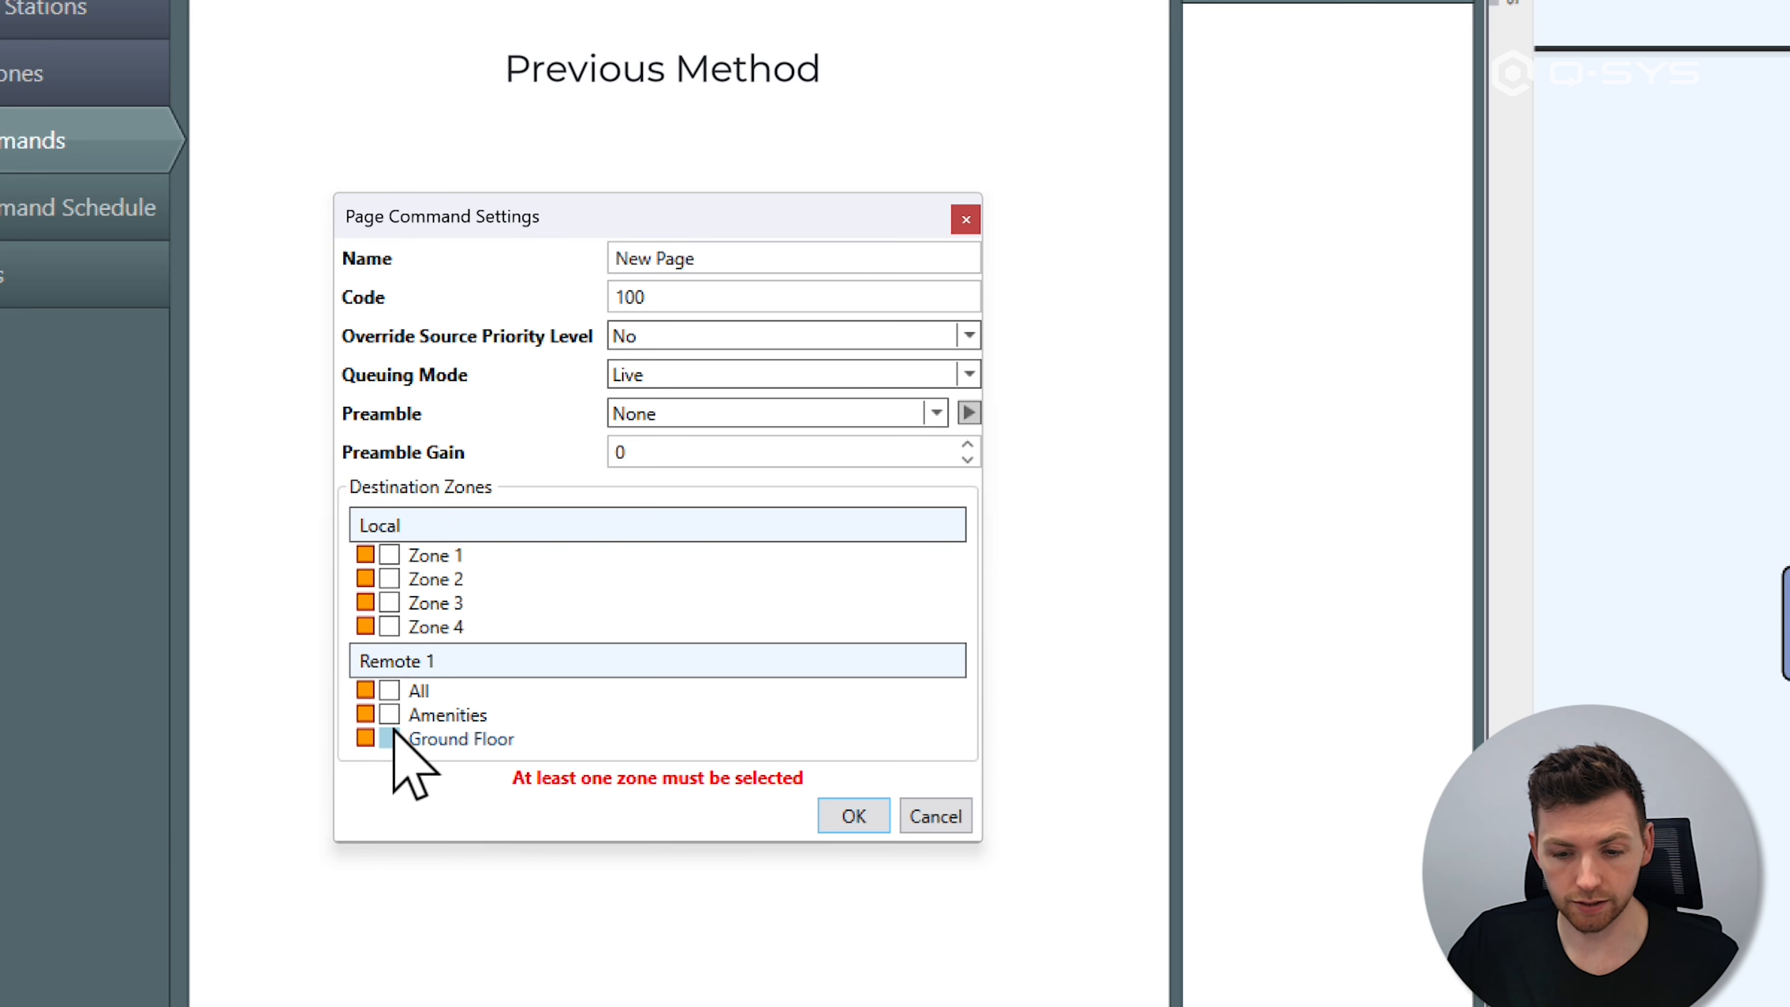
Step: Examine the tags assigned to the local PA zones in the remote Core's Administrator
{"action": "left_click", "coordinate": [1410, 33]}
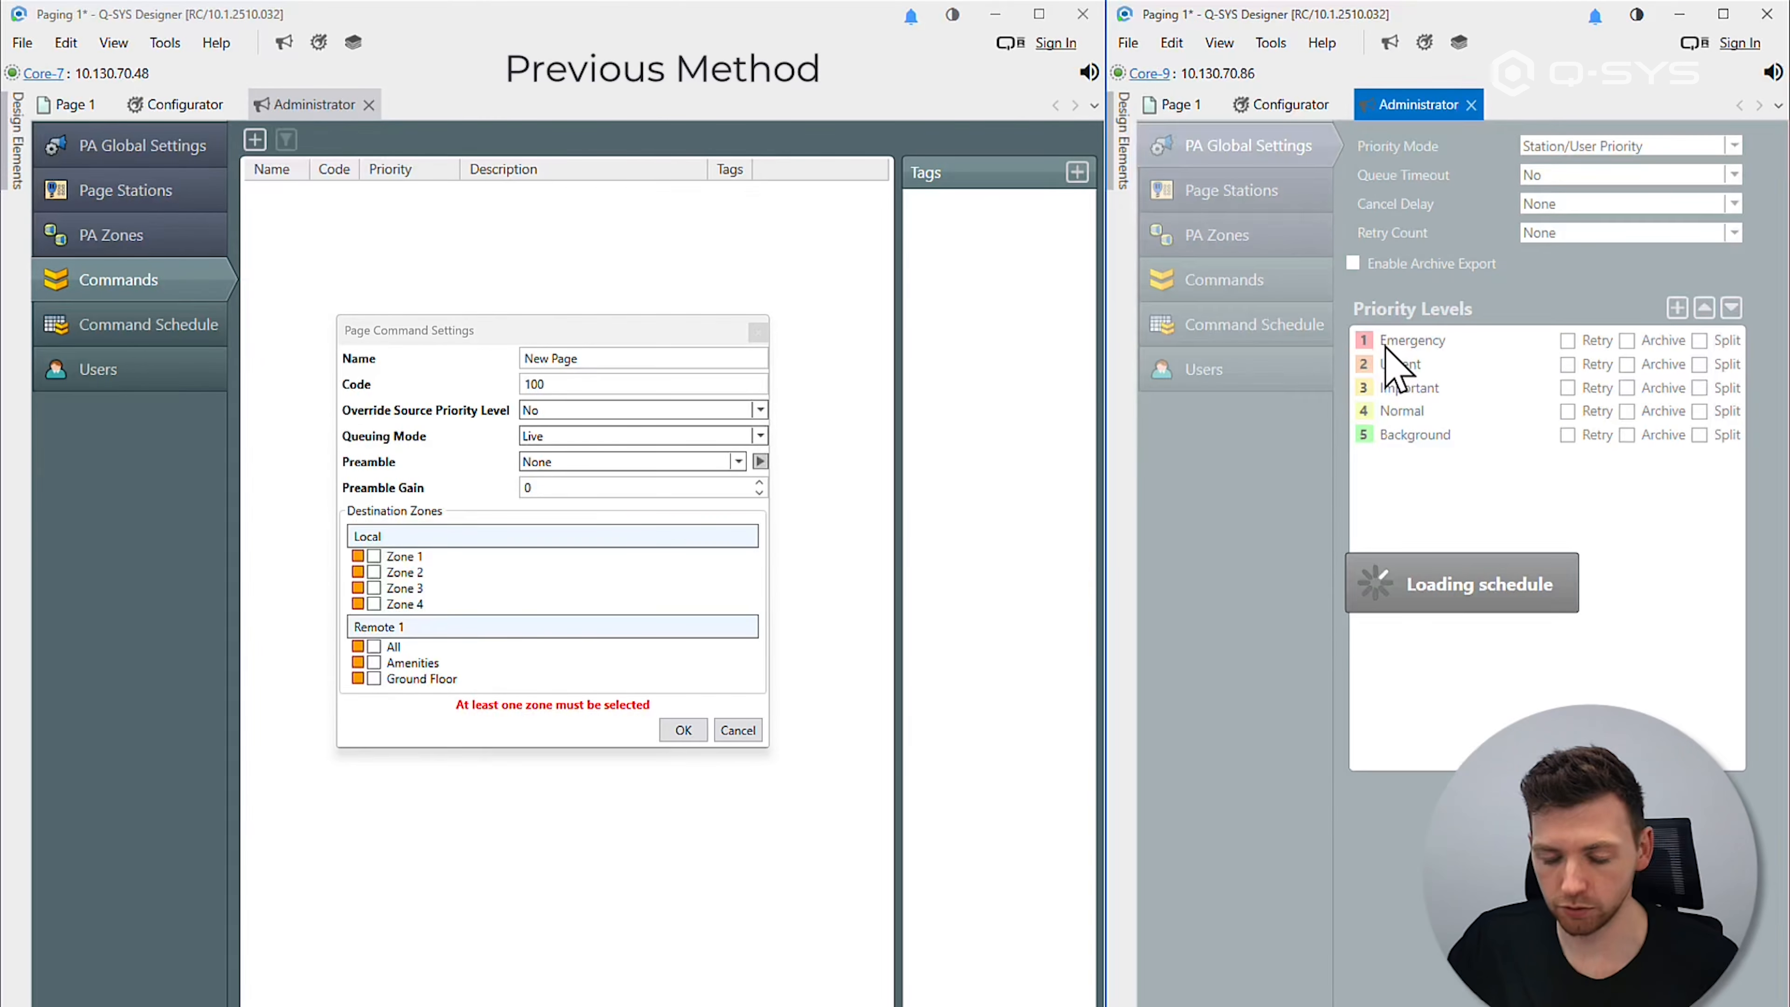
{"action": "left_click", "coordinate": [1234, 235]}
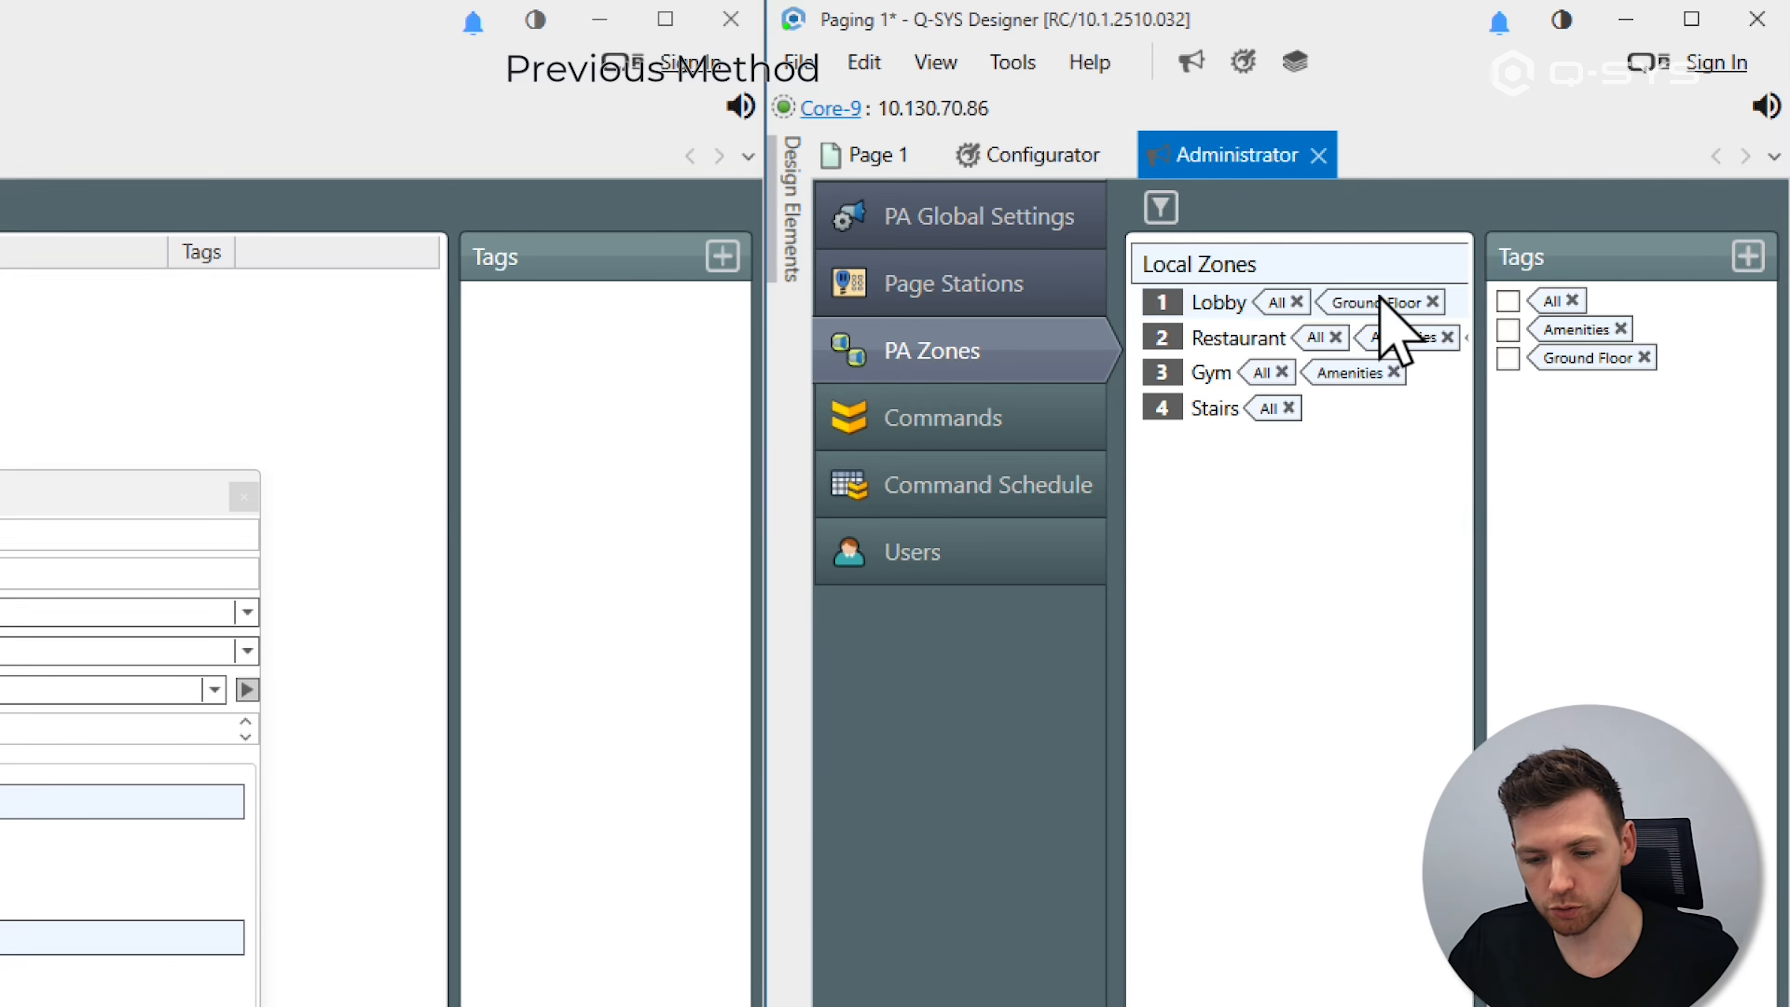
{"action": "left_click_drag", "start_coordinate": [1360, 375], "coordinate": [1369, 425]}
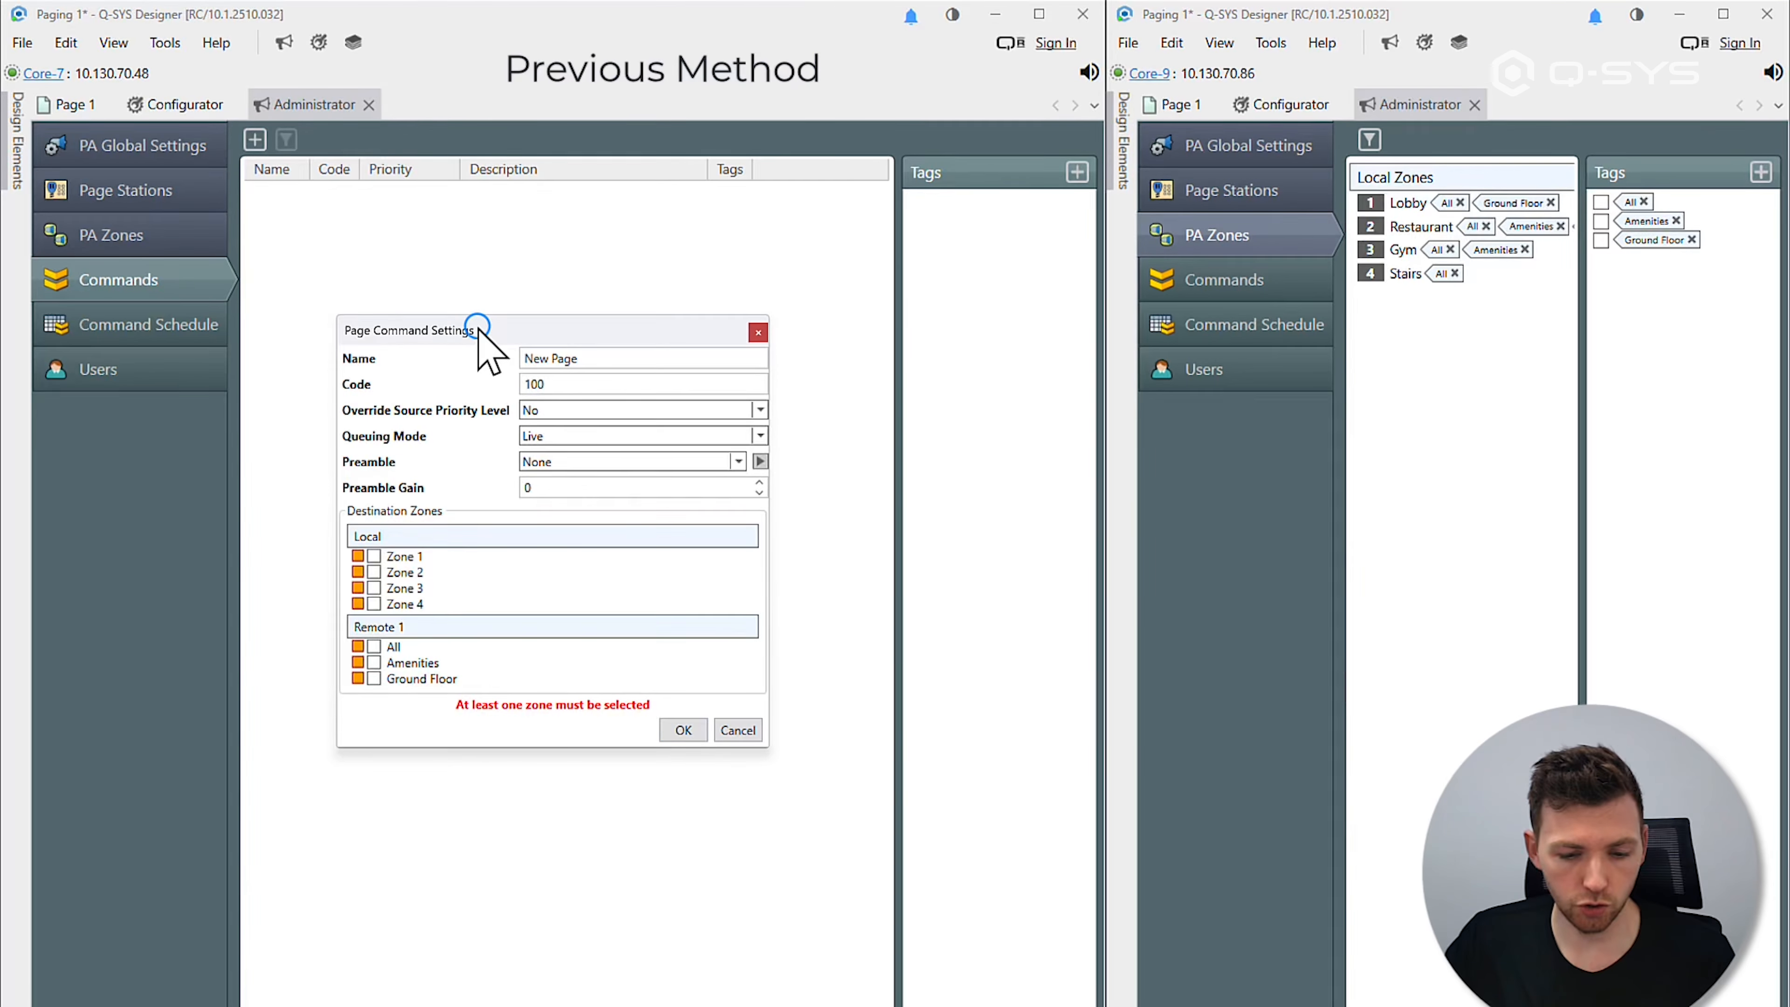
Step: Target the Remote 1 destination All, name the page command All Remote, and confirm its settings
{"action": "left_click", "coordinate": [374, 646]}
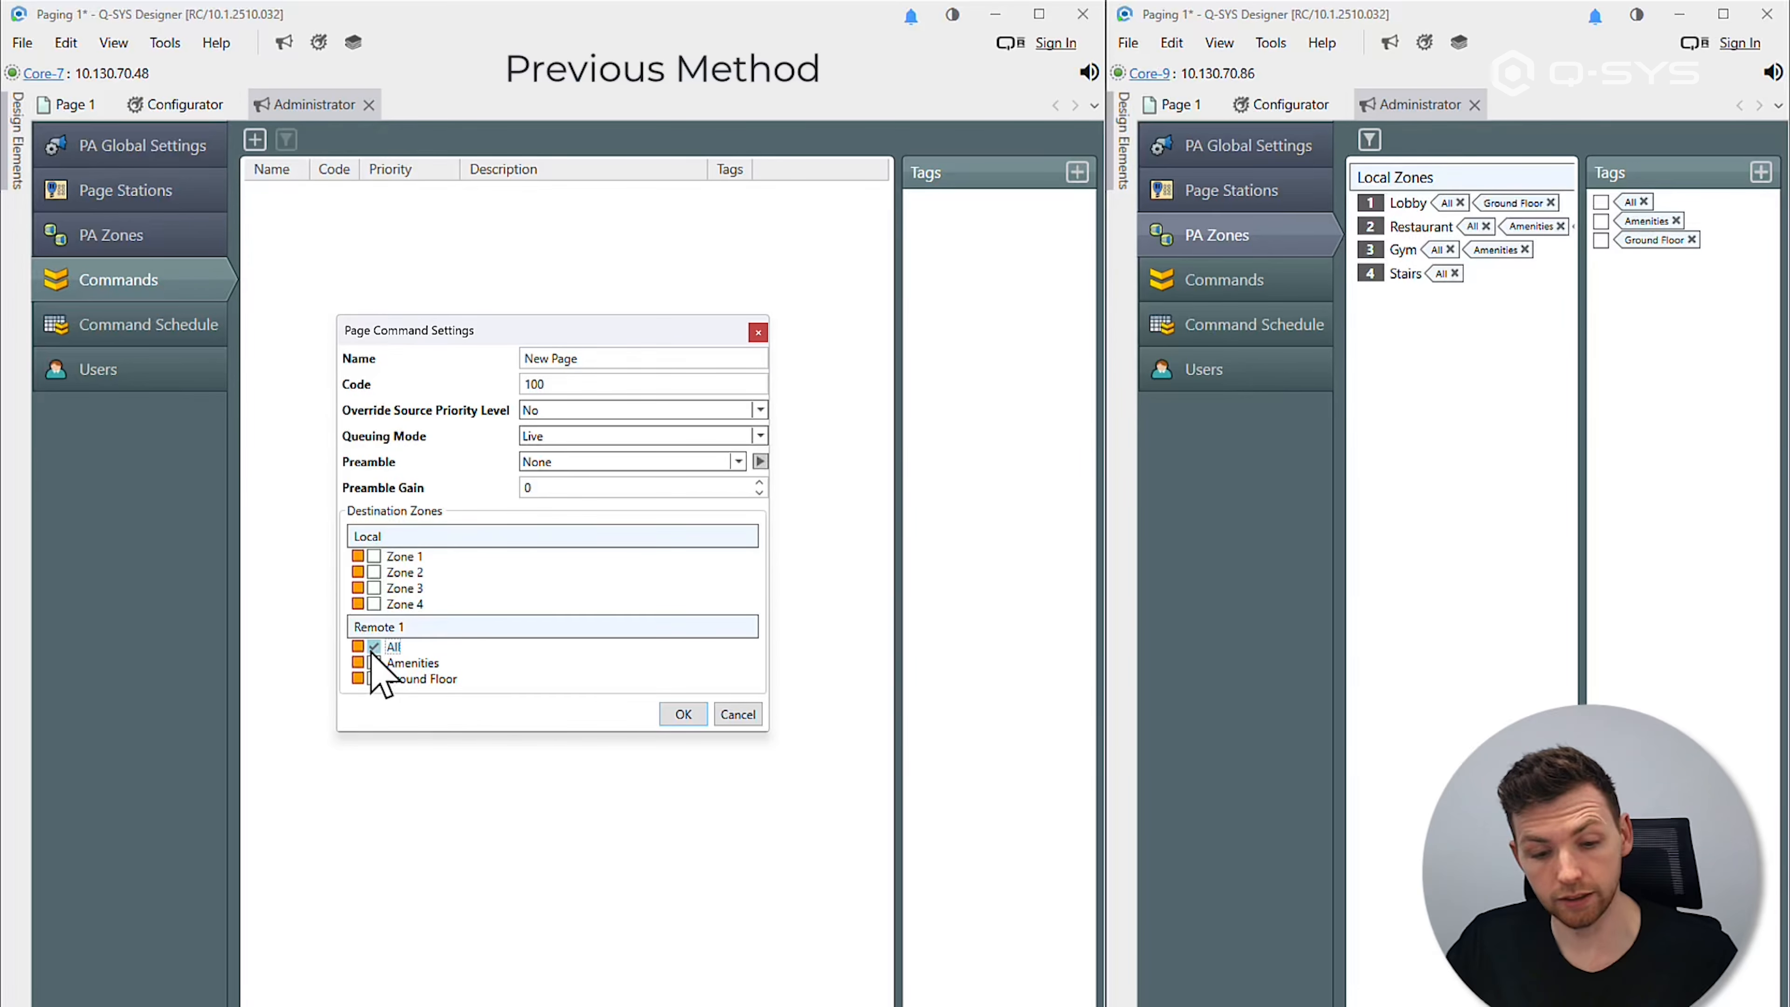
{"action": "double_click", "coordinate": [599, 358]}
{"action": "key", "text": "BackSpace"}
{"action": "key", "text": "BackSpace"}
{"action": "key", "text": "BackSpace"}
{"action": "key", "text": "BackSpace"}
{"action": "key", "text": "BackSpace"}
{"action": "type", "text": "All Remote"}
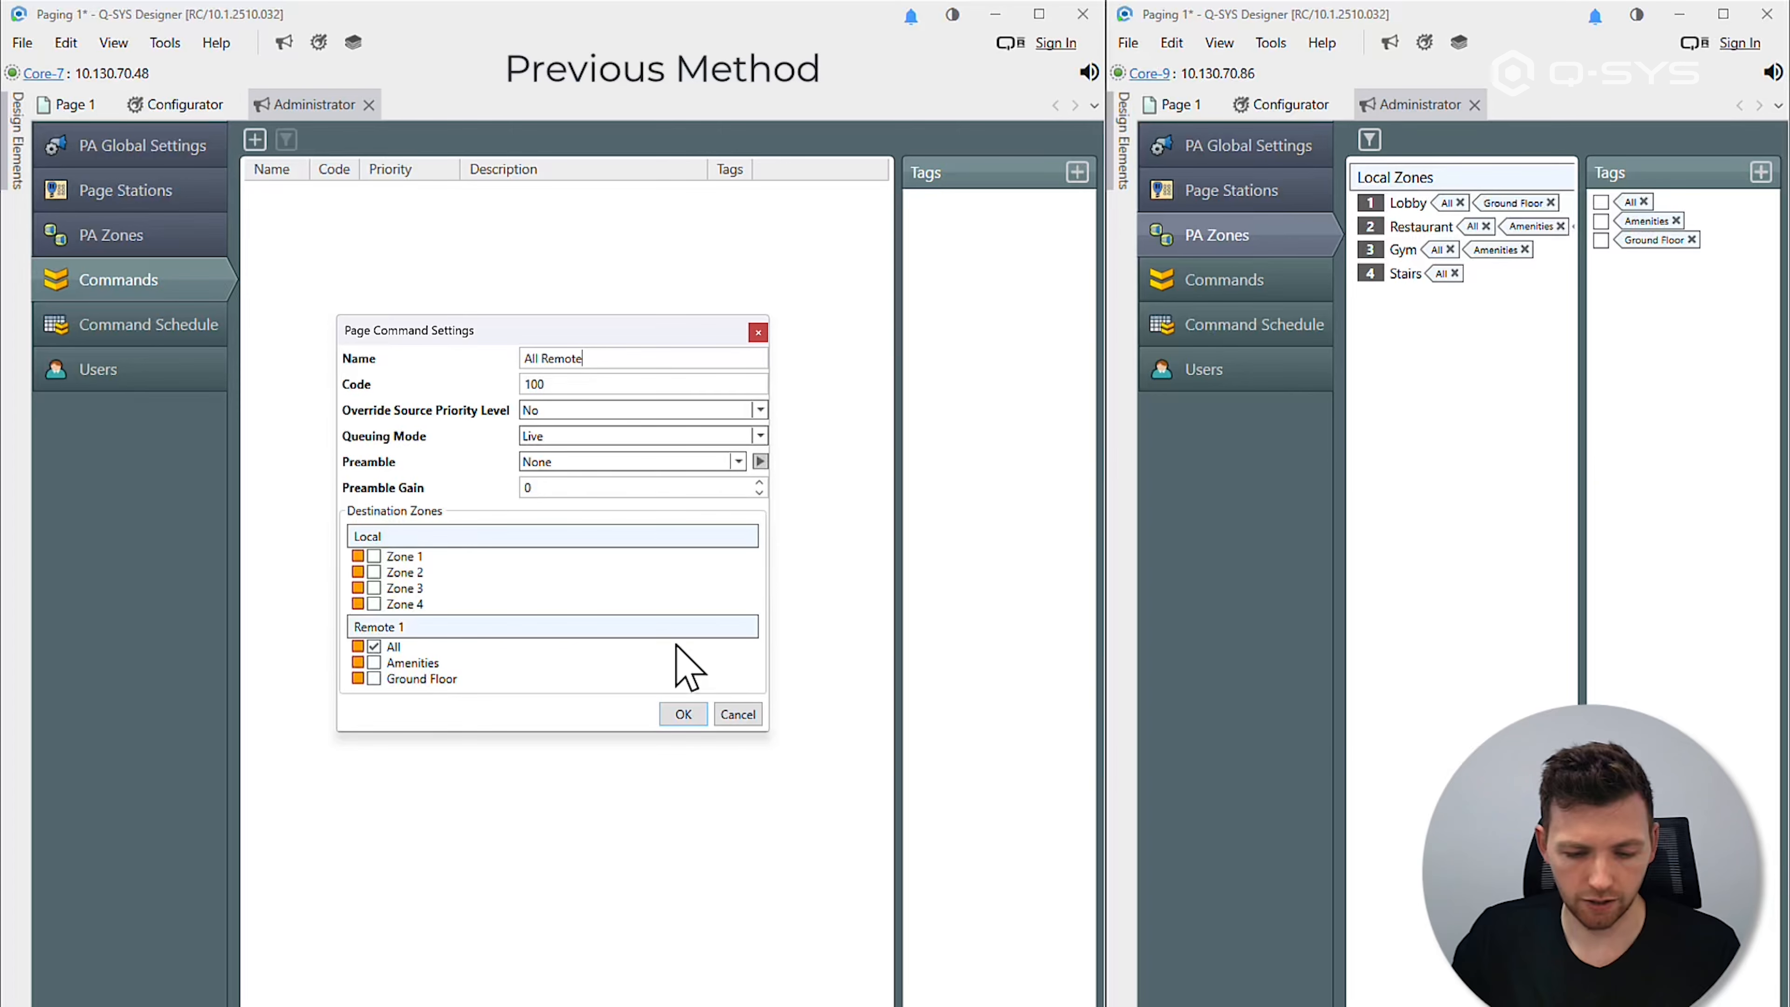
{"action": "left_click", "coordinate": [691, 713]}
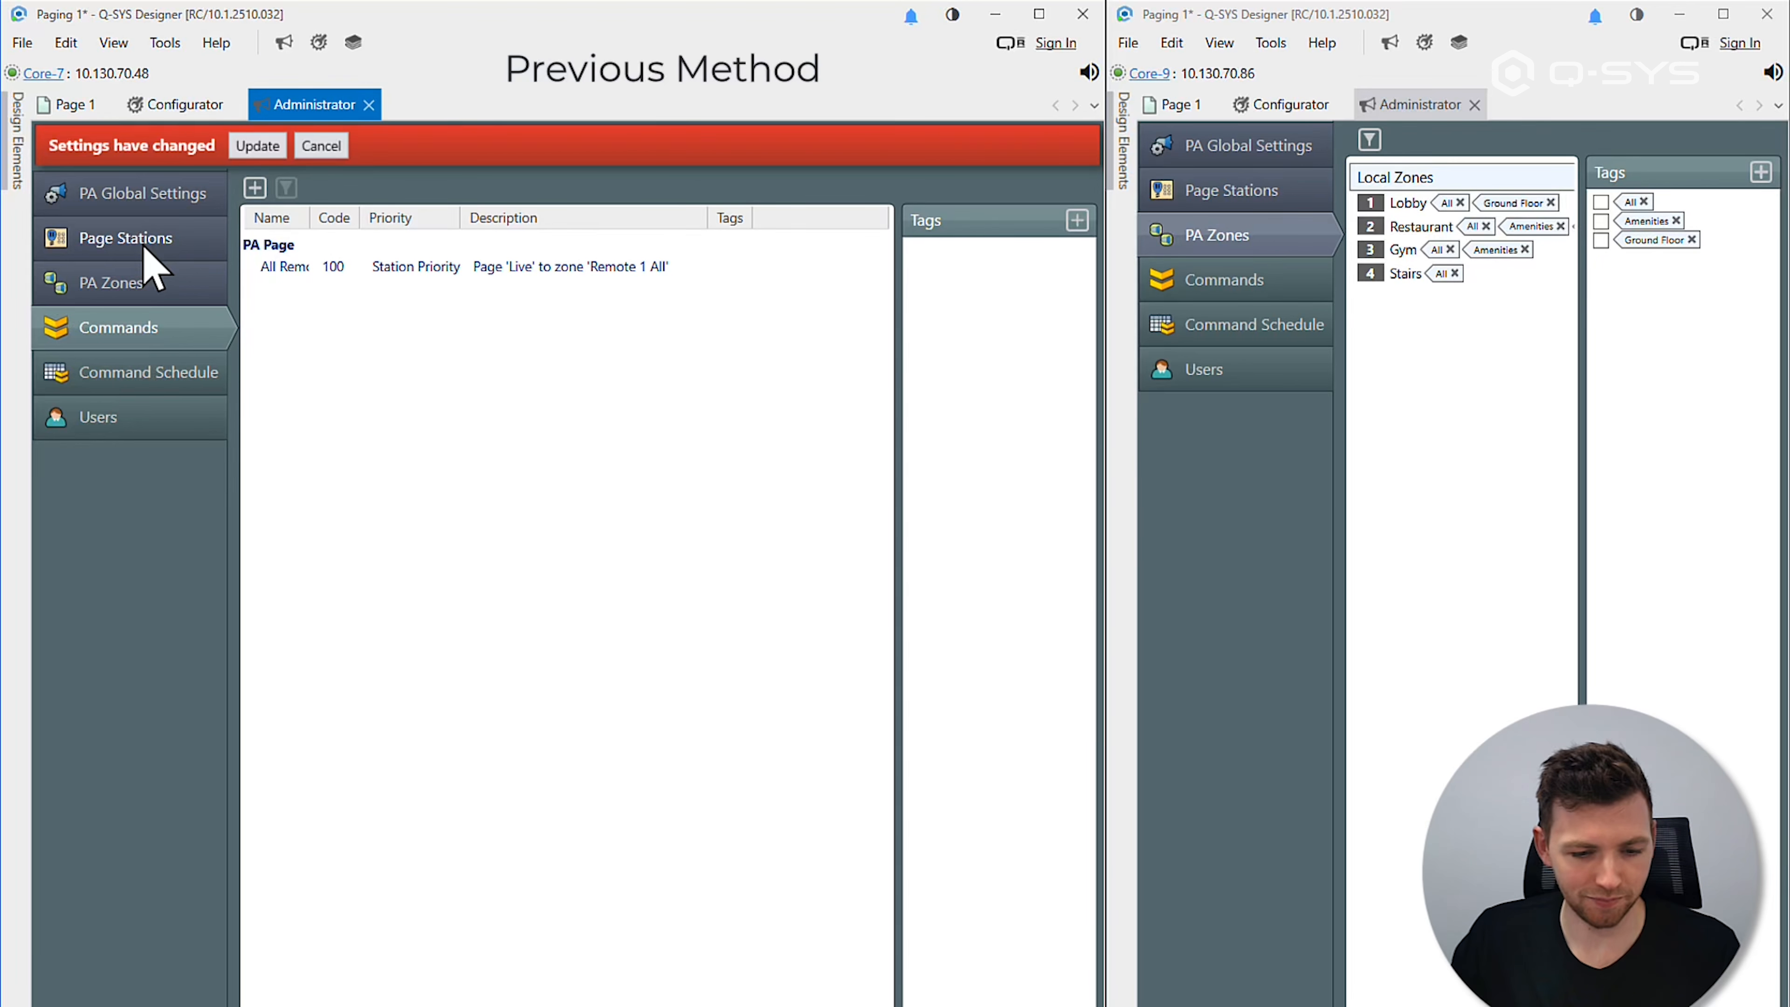
Step: Assign the [100] All Remote command to button A of Virtual Page Station on Input 1 and update the central Core's settings
{"action": "left_click", "coordinate": [143, 241]}
{"action": "double_click", "coordinate": [310, 244]}
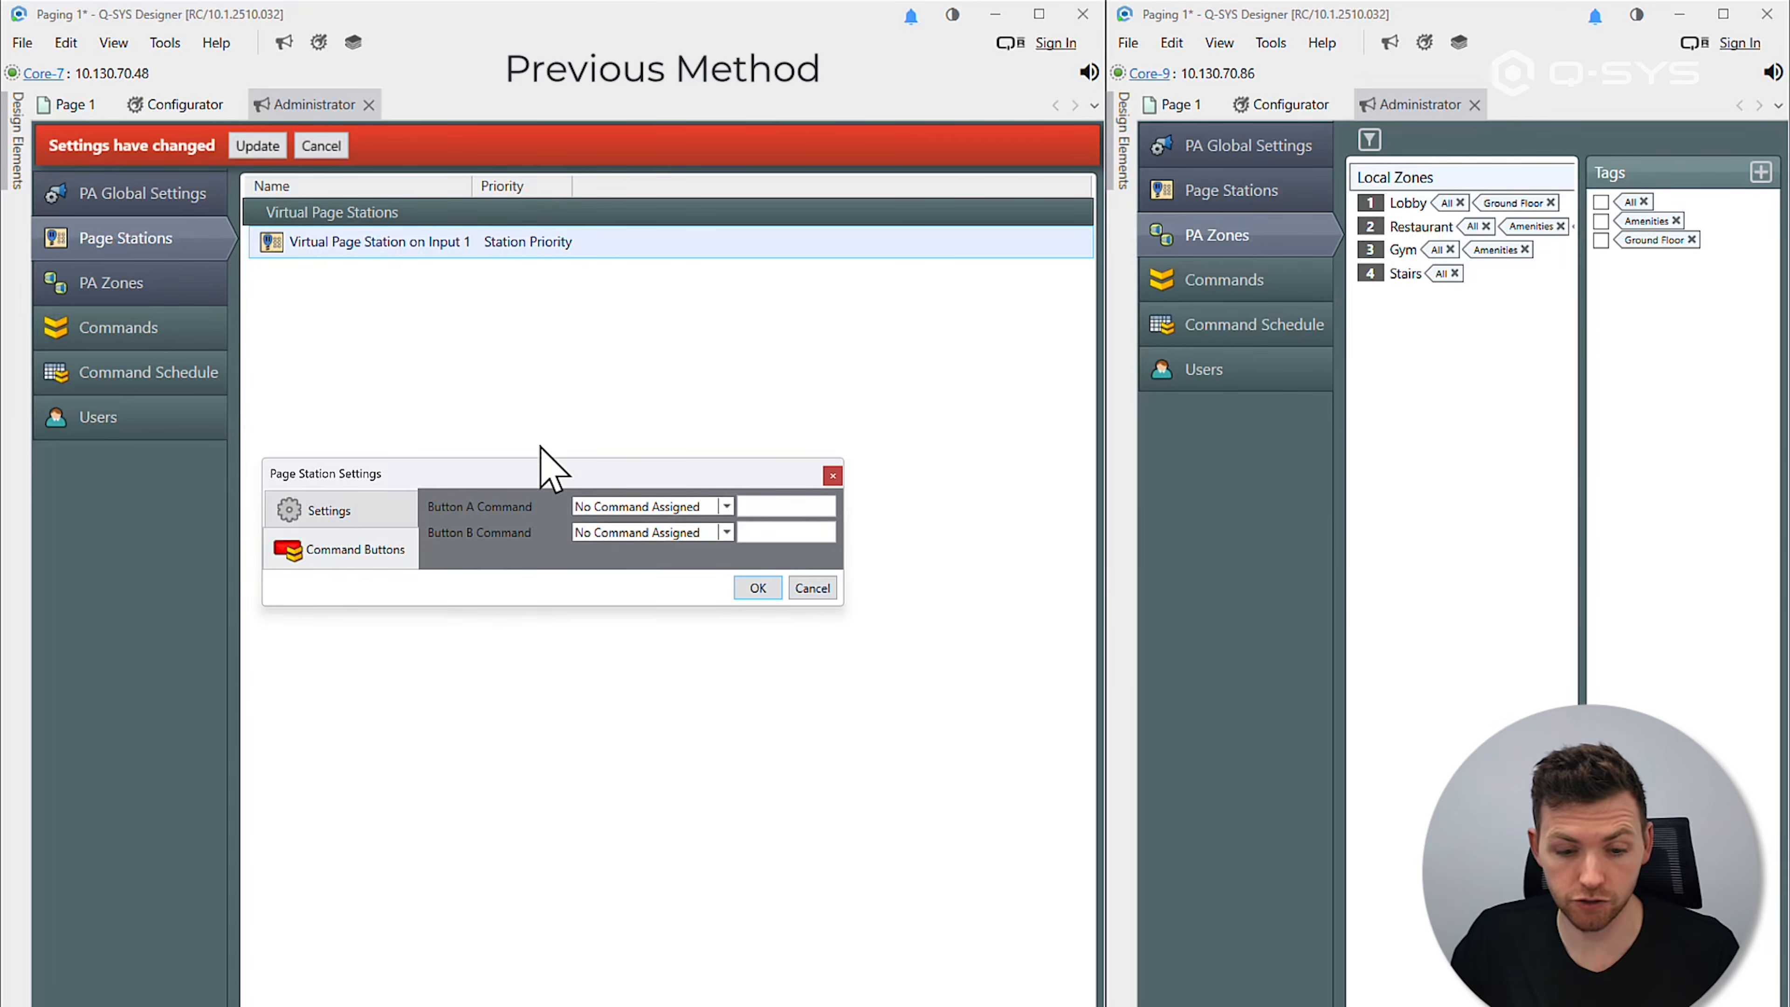
{"action": "left_click", "coordinate": [610, 507]}
{"action": "left_click", "coordinate": [627, 551]}
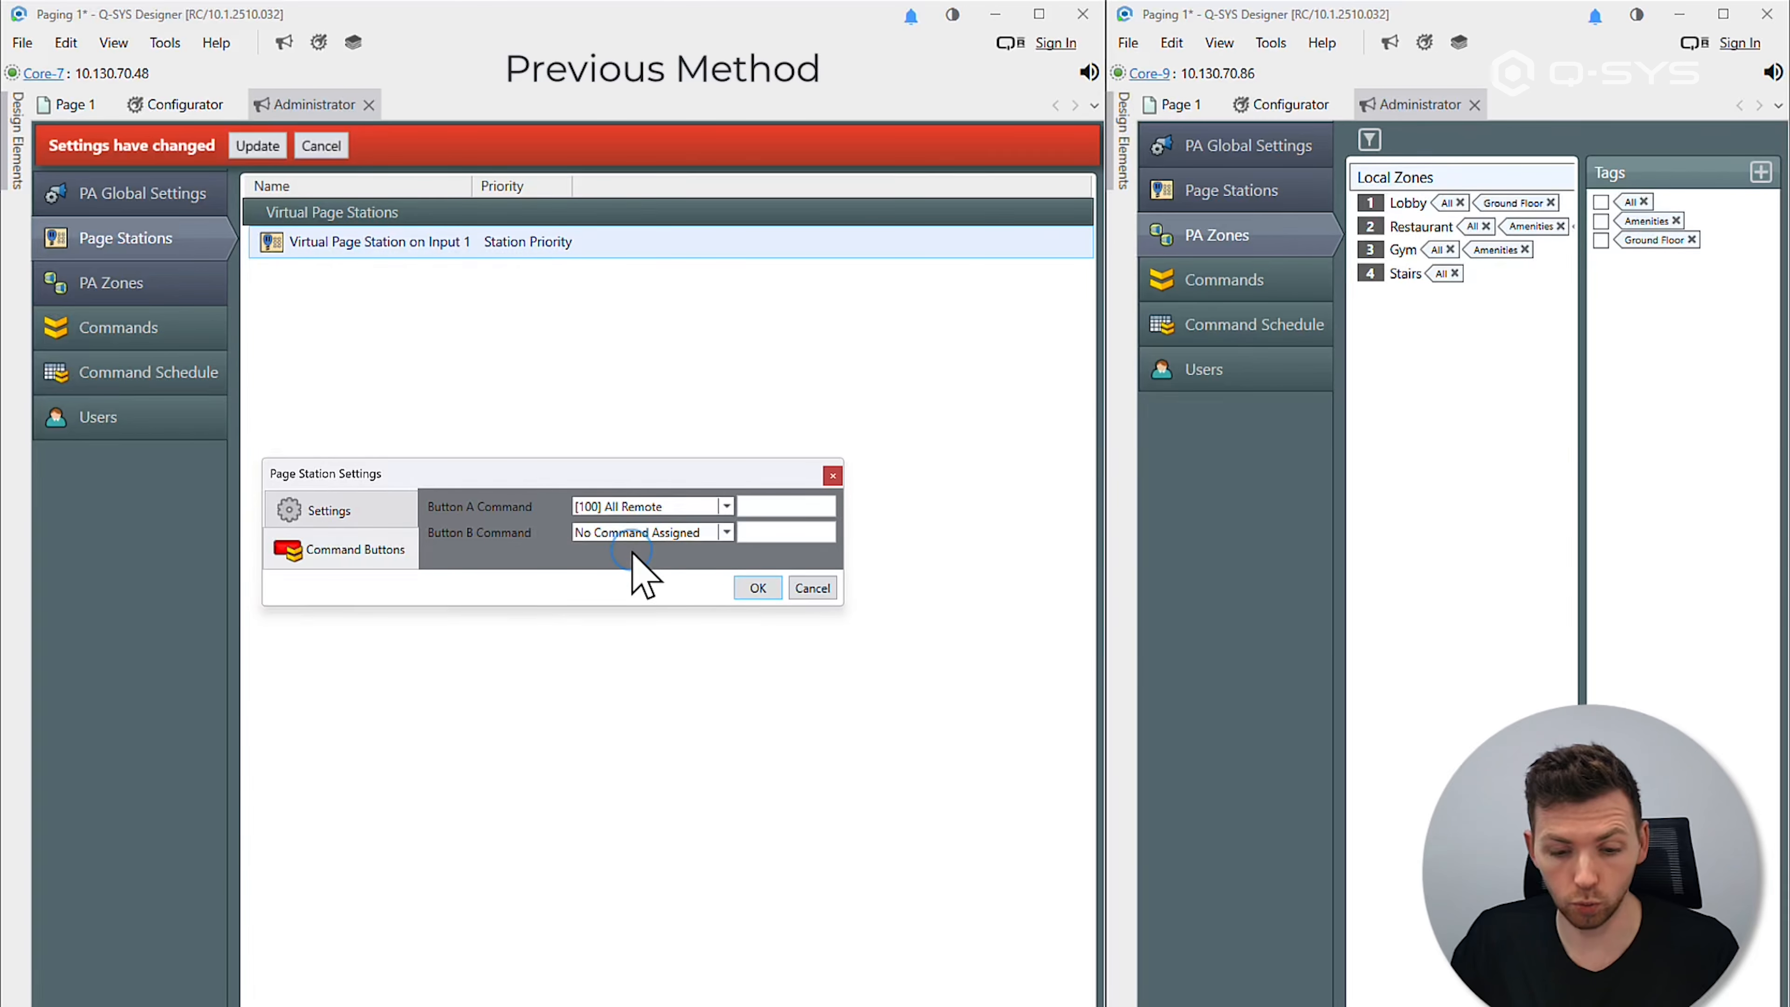
{"action": "left_click", "coordinate": [760, 590]}
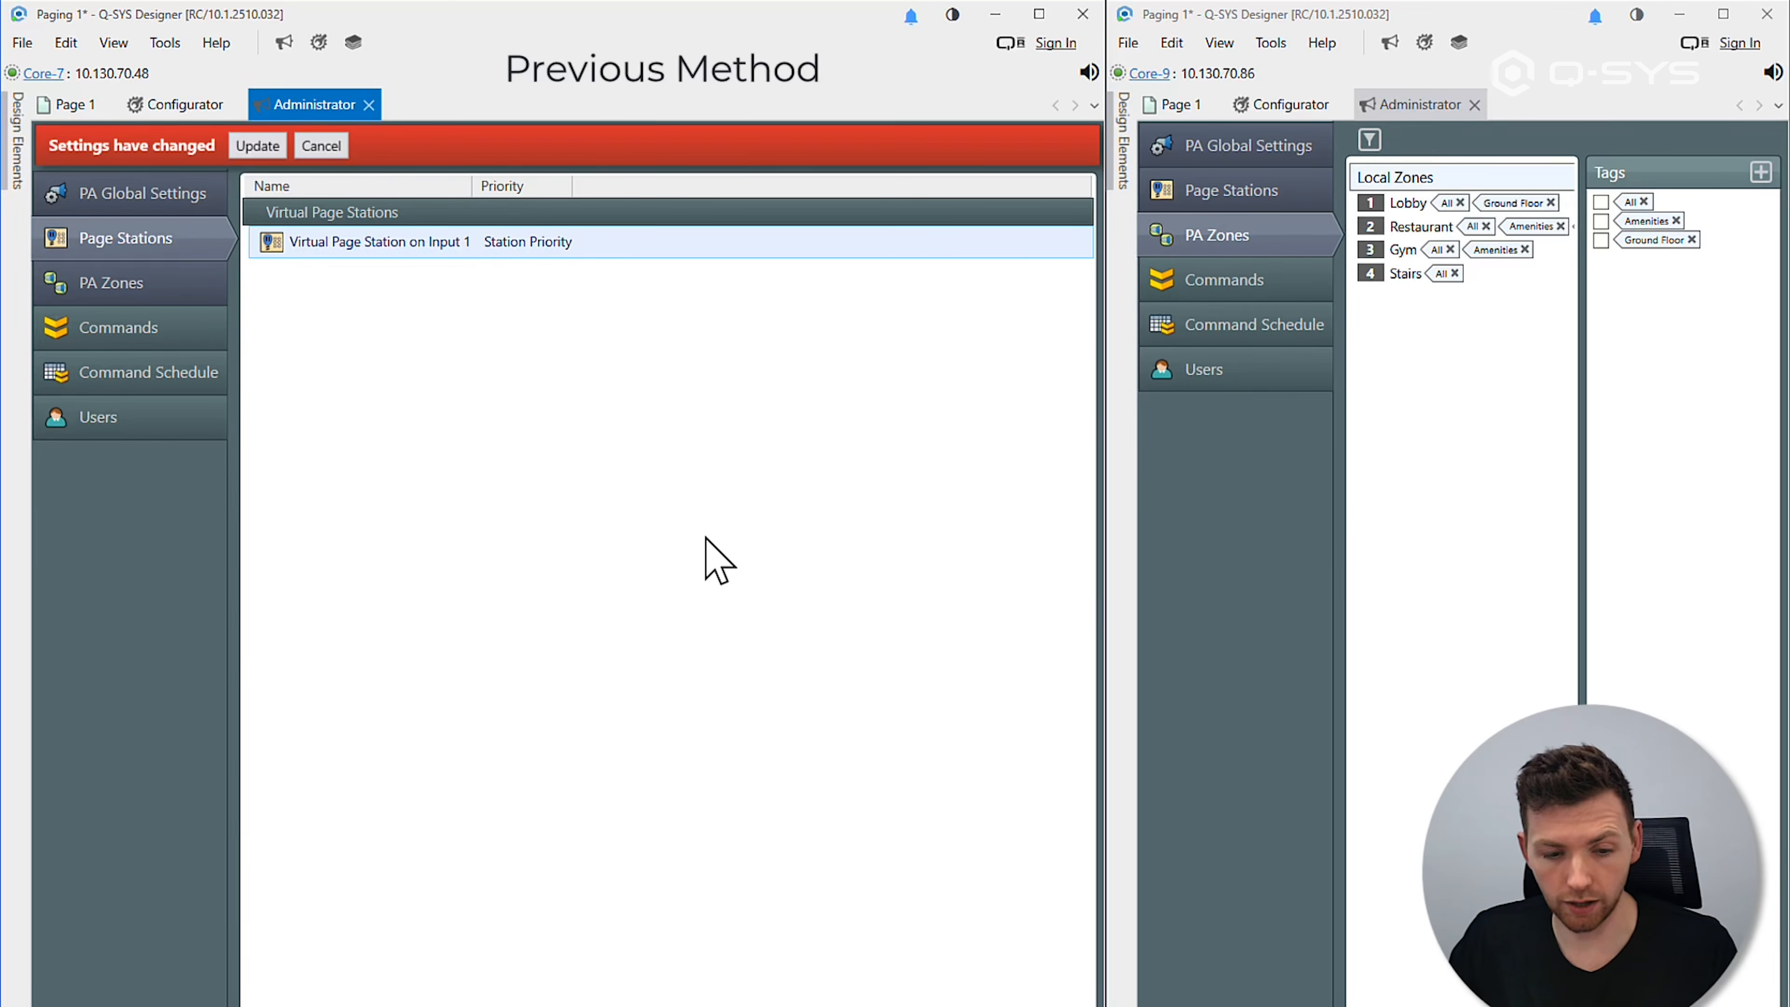
{"action": "left_click", "coordinate": [250, 146]}
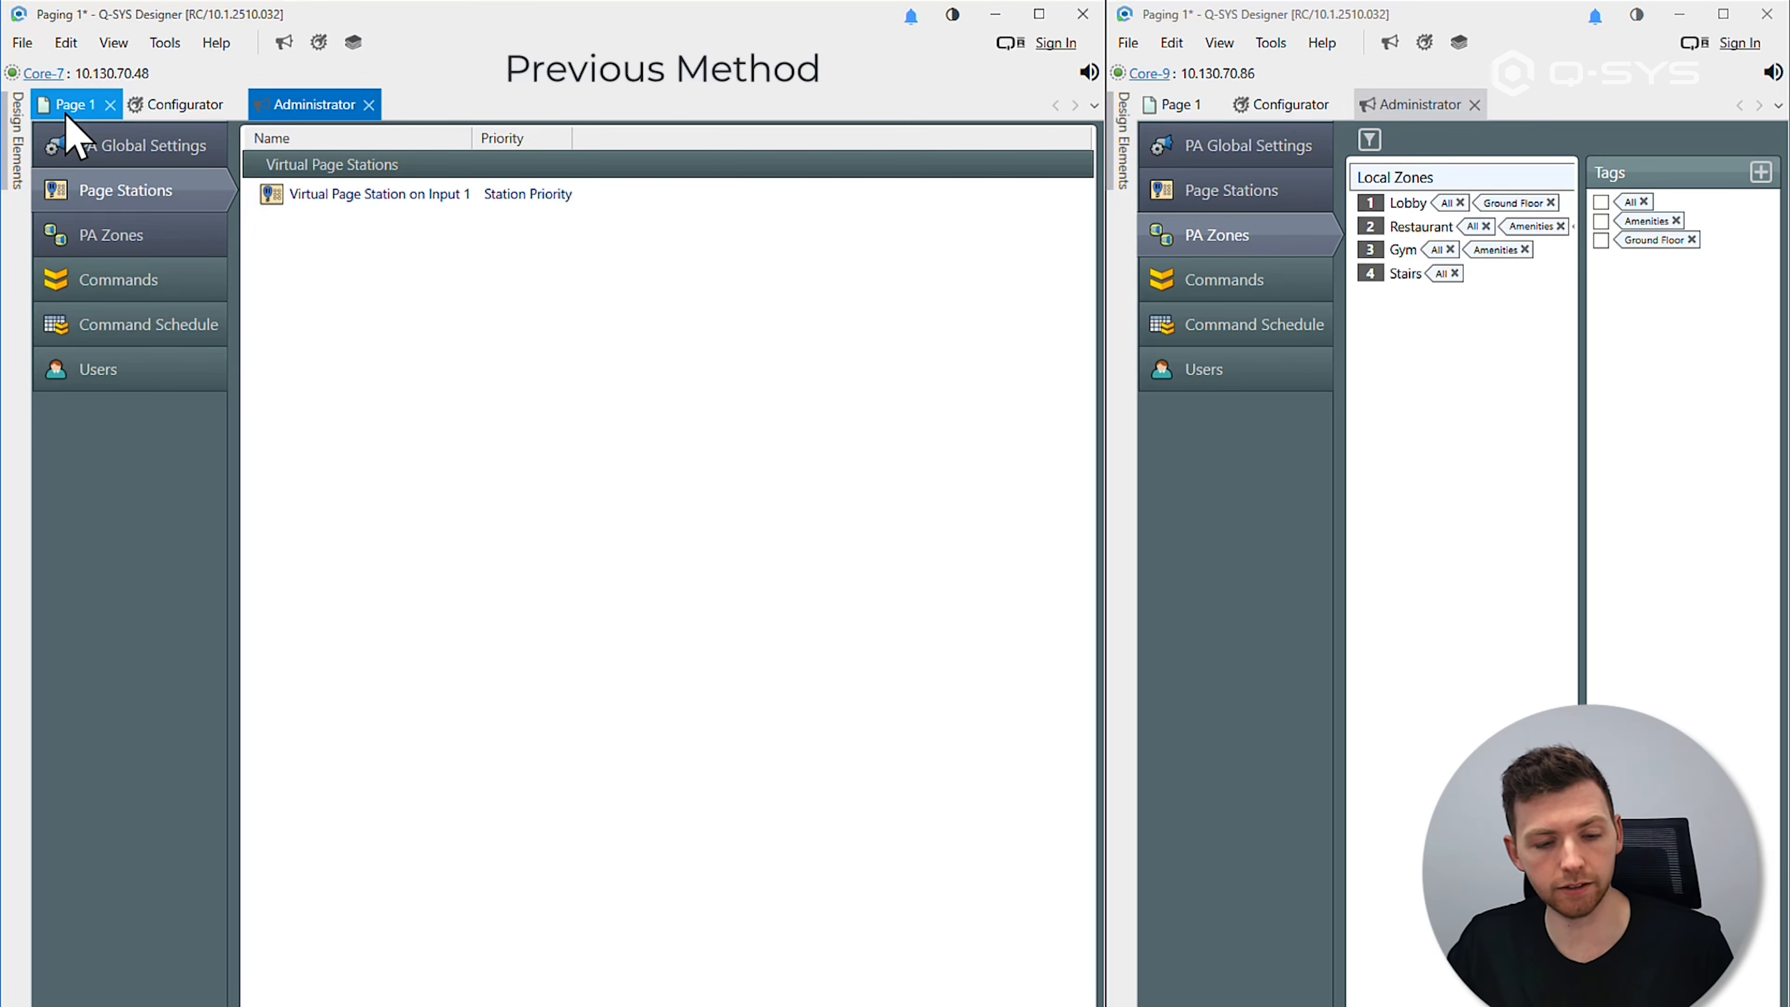
Step: Show Page 1 on both the central and remote Cores and trigger pre-defined command A
{"action": "left_click", "coordinate": [67, 115]}
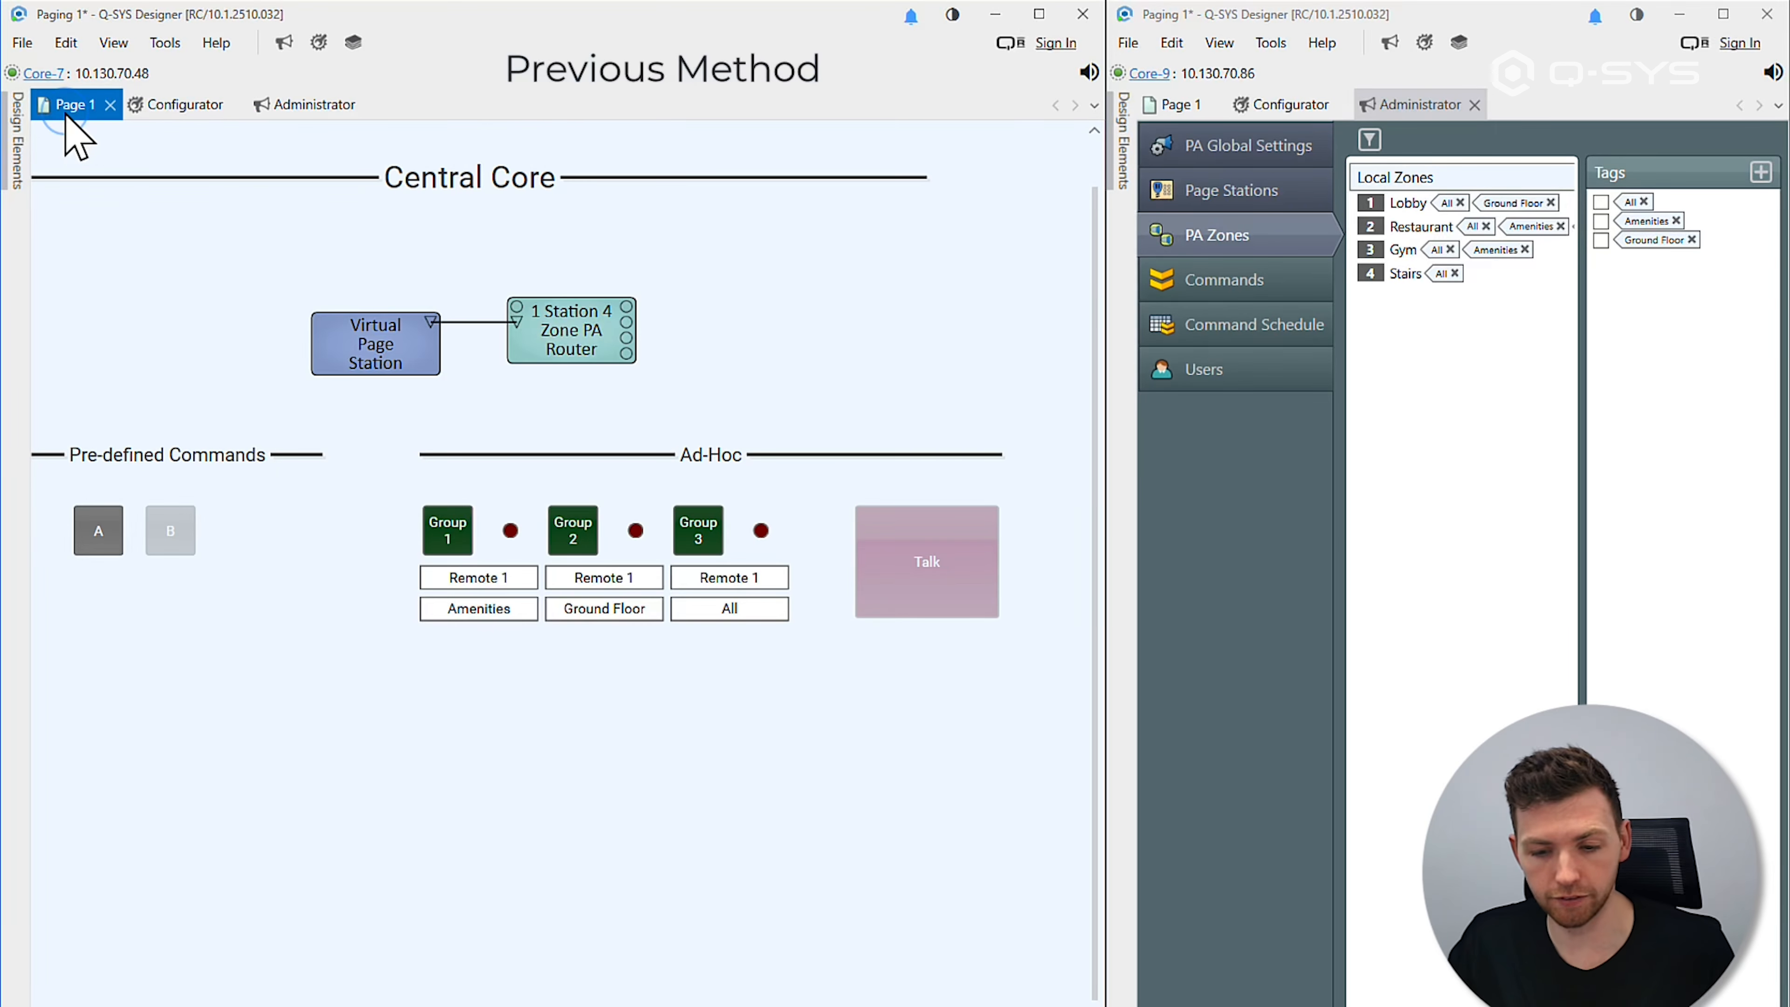
{"action": "left_click", "coordinate": [1170, 115]}
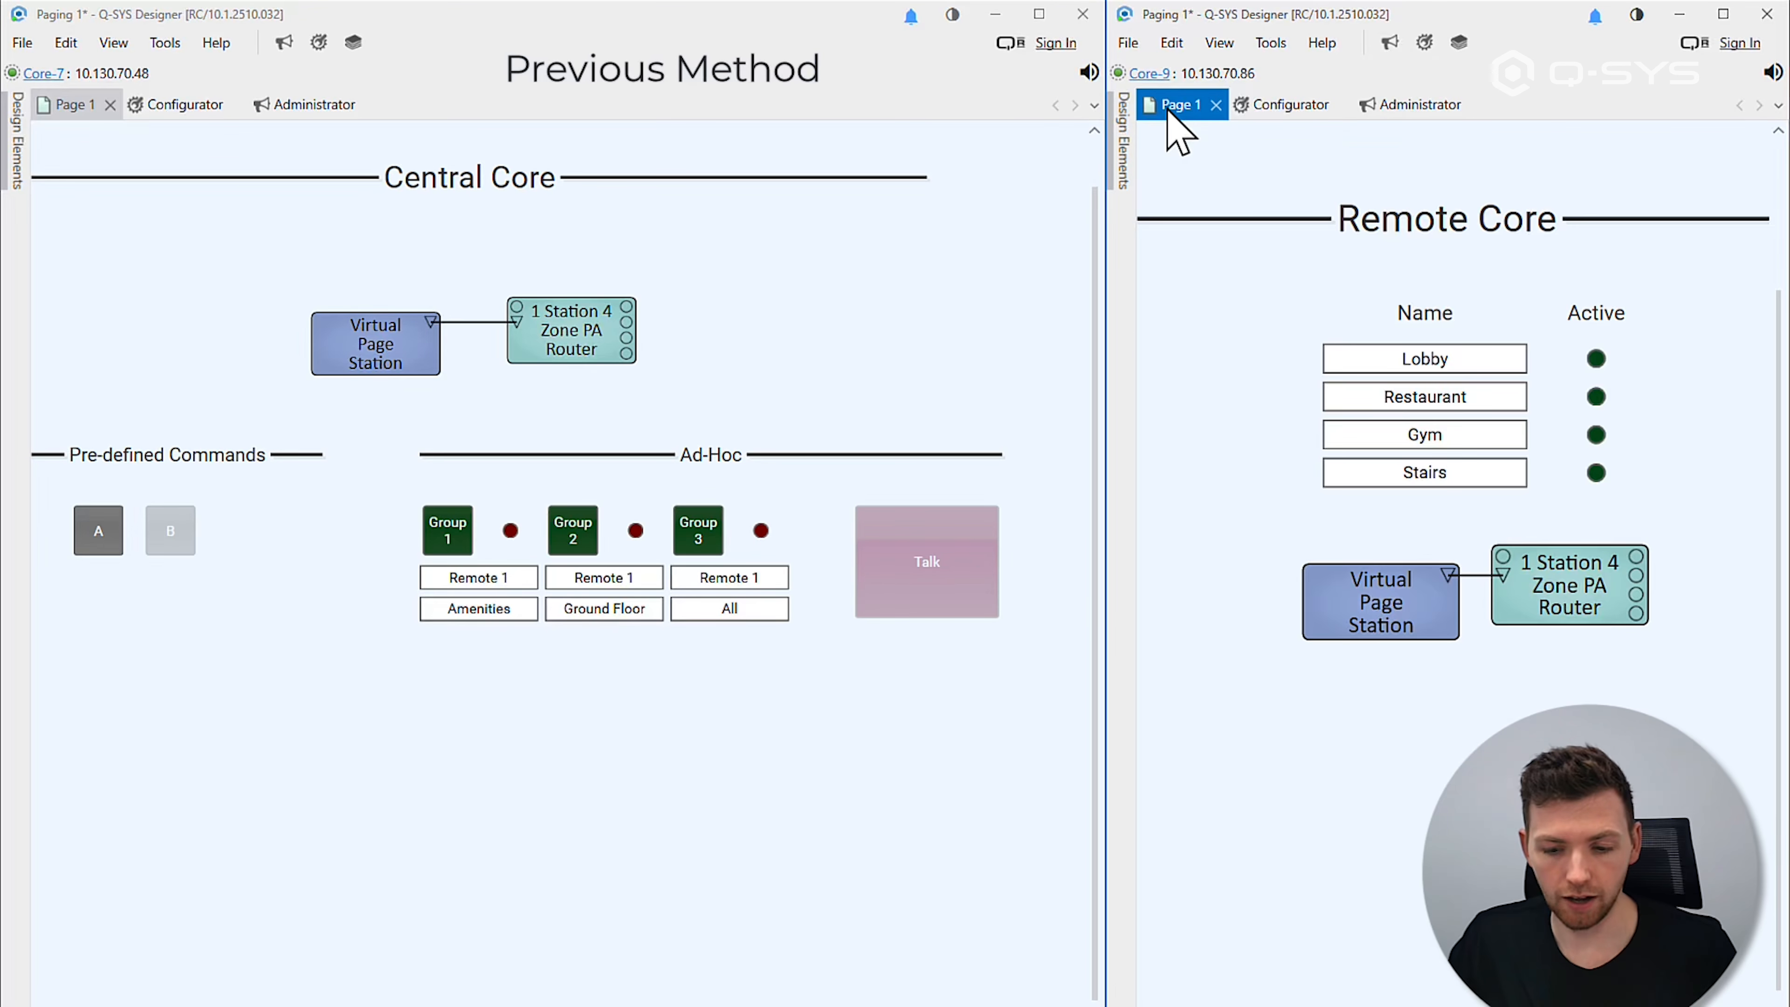
{"action": "left_click", "coordinate": [93, 546]}
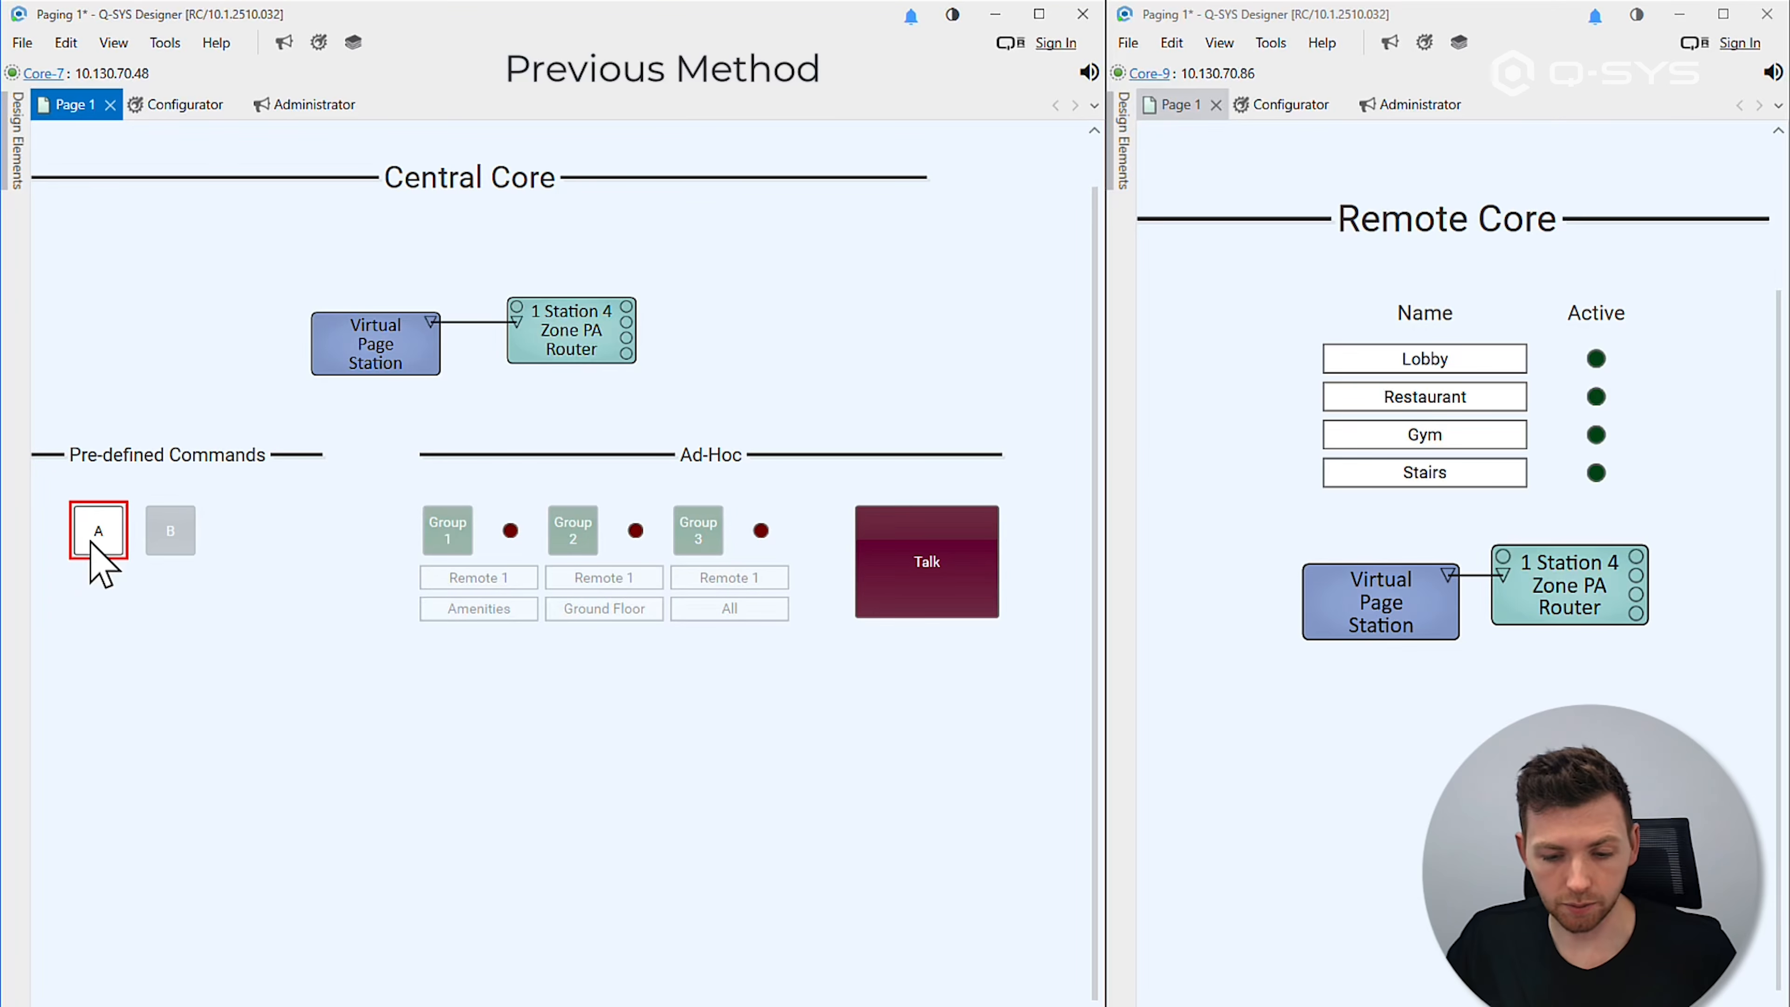
Step: Start talking on the triggered page command, check the zone activity on the remote Core, and end the page
{"action": "left_click", "coordinate": [895, 598]}
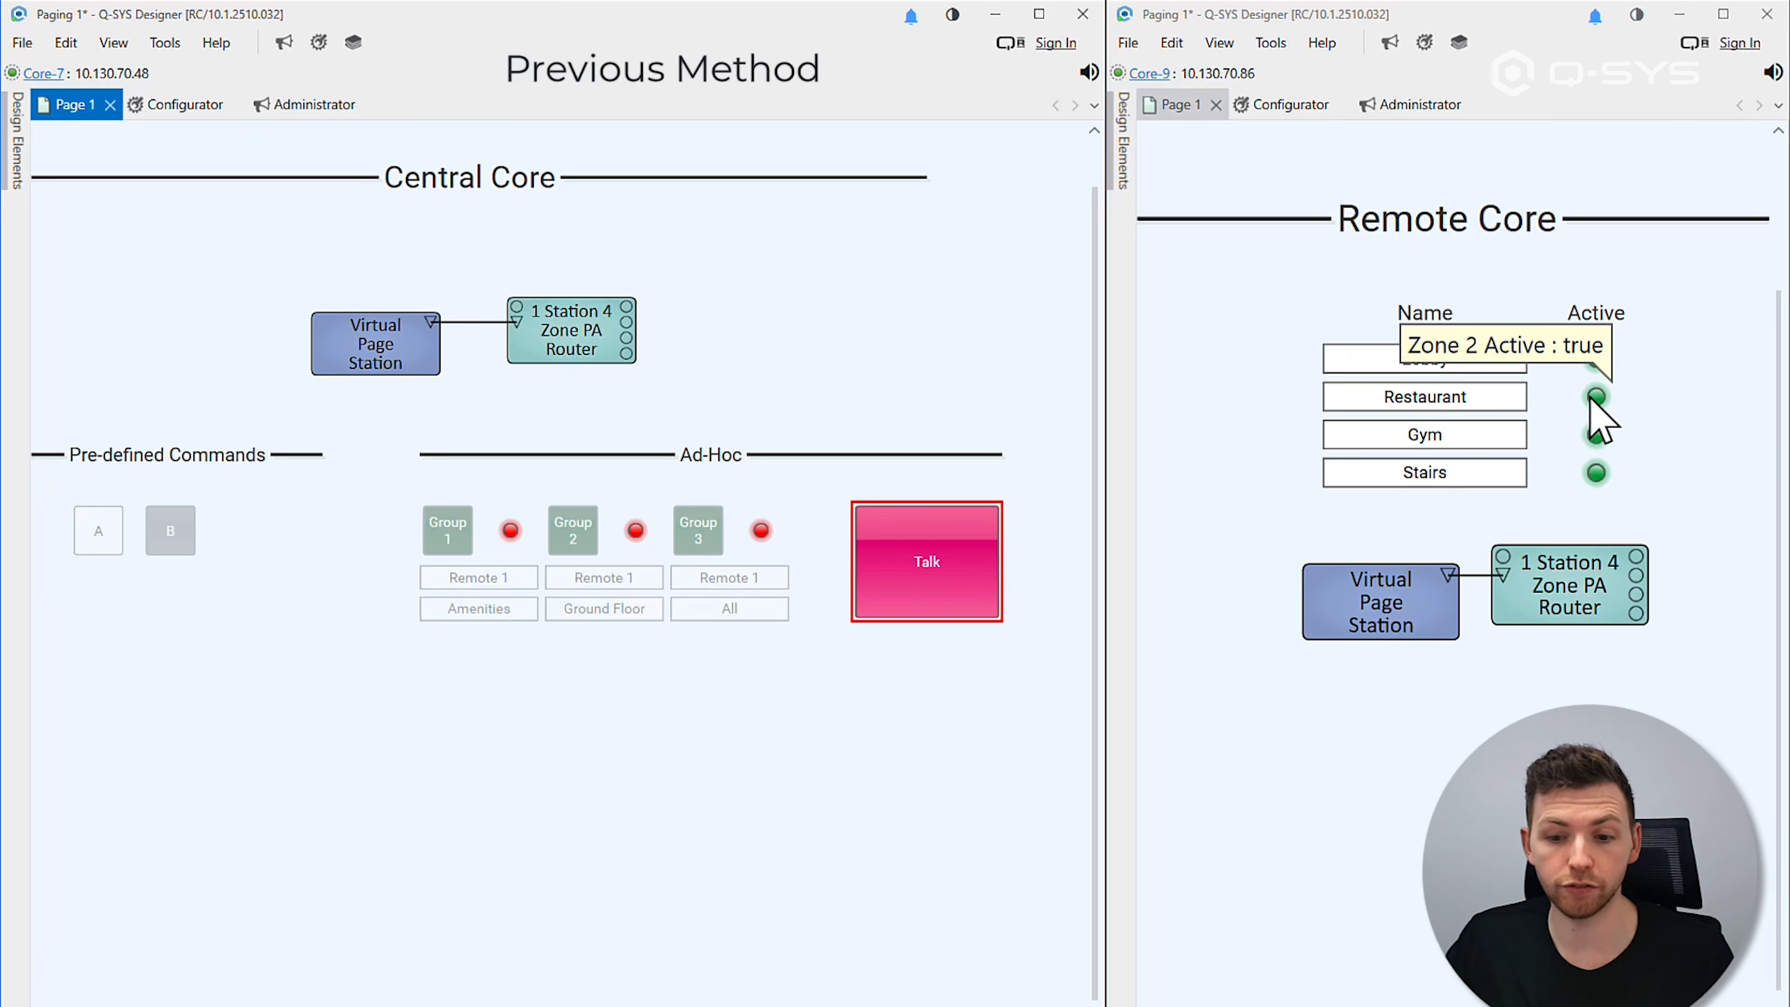
{"action": "left_click", "coordinate": [939, 577]}
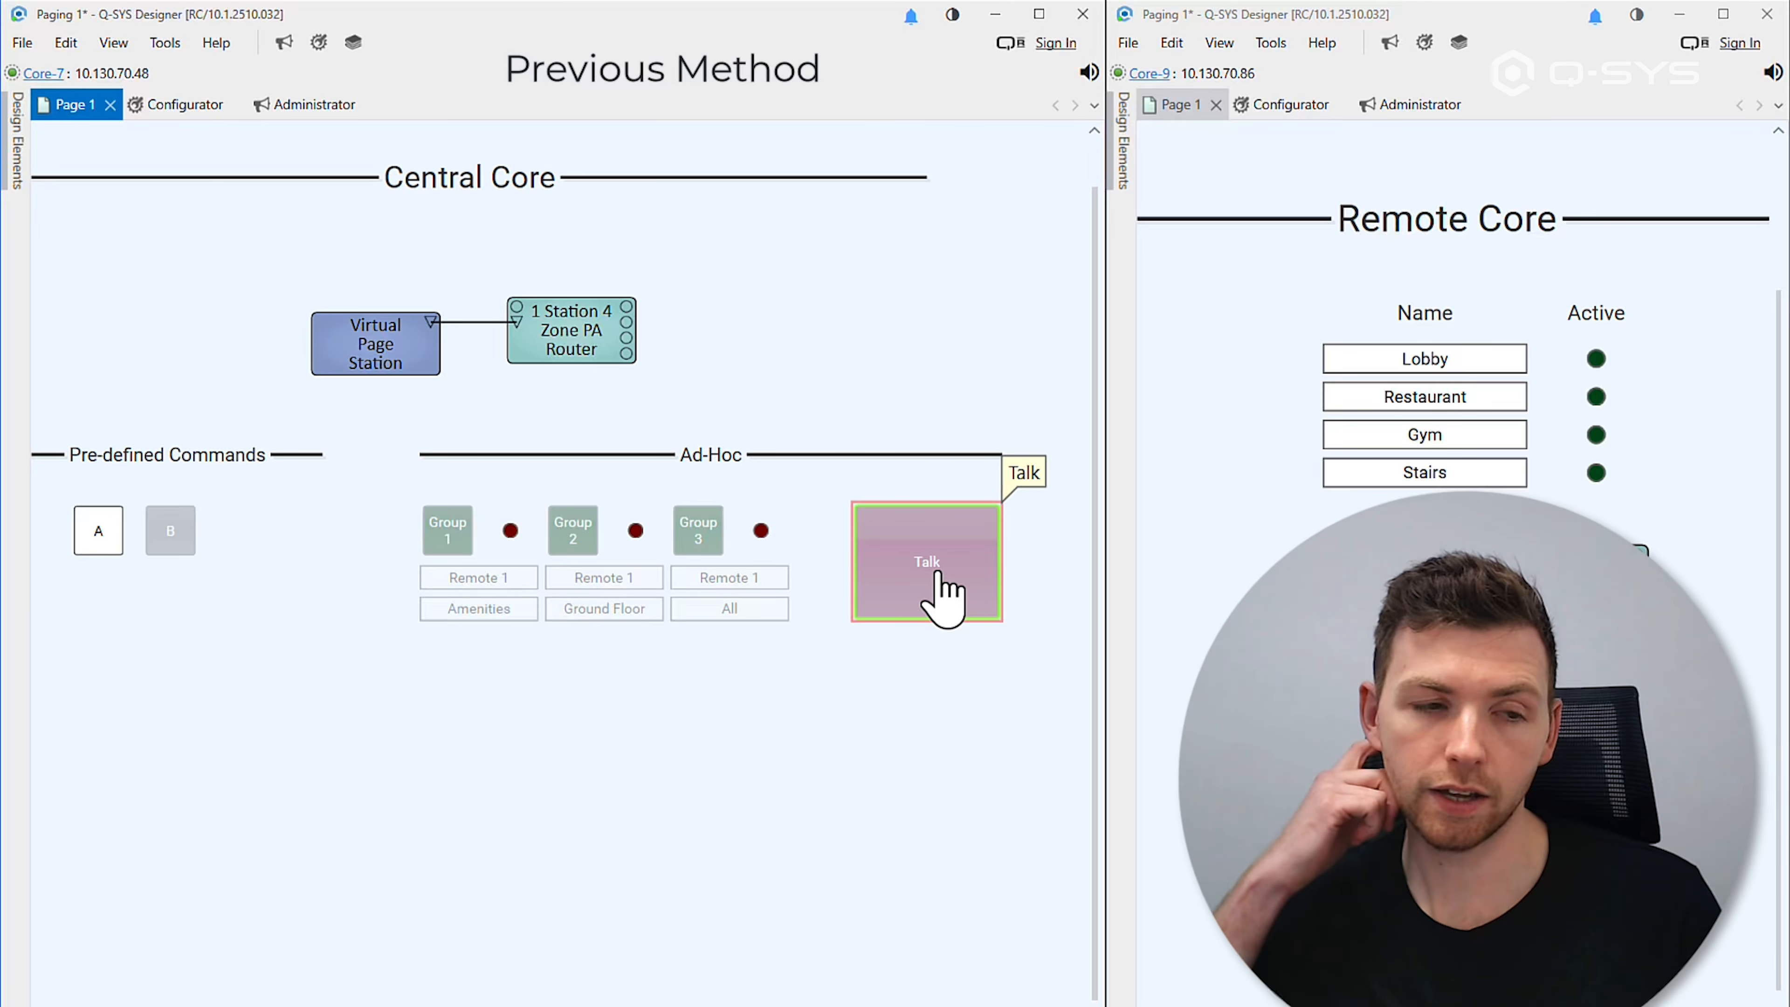
{"action": "left_click", "coordinate": [939, 577]}
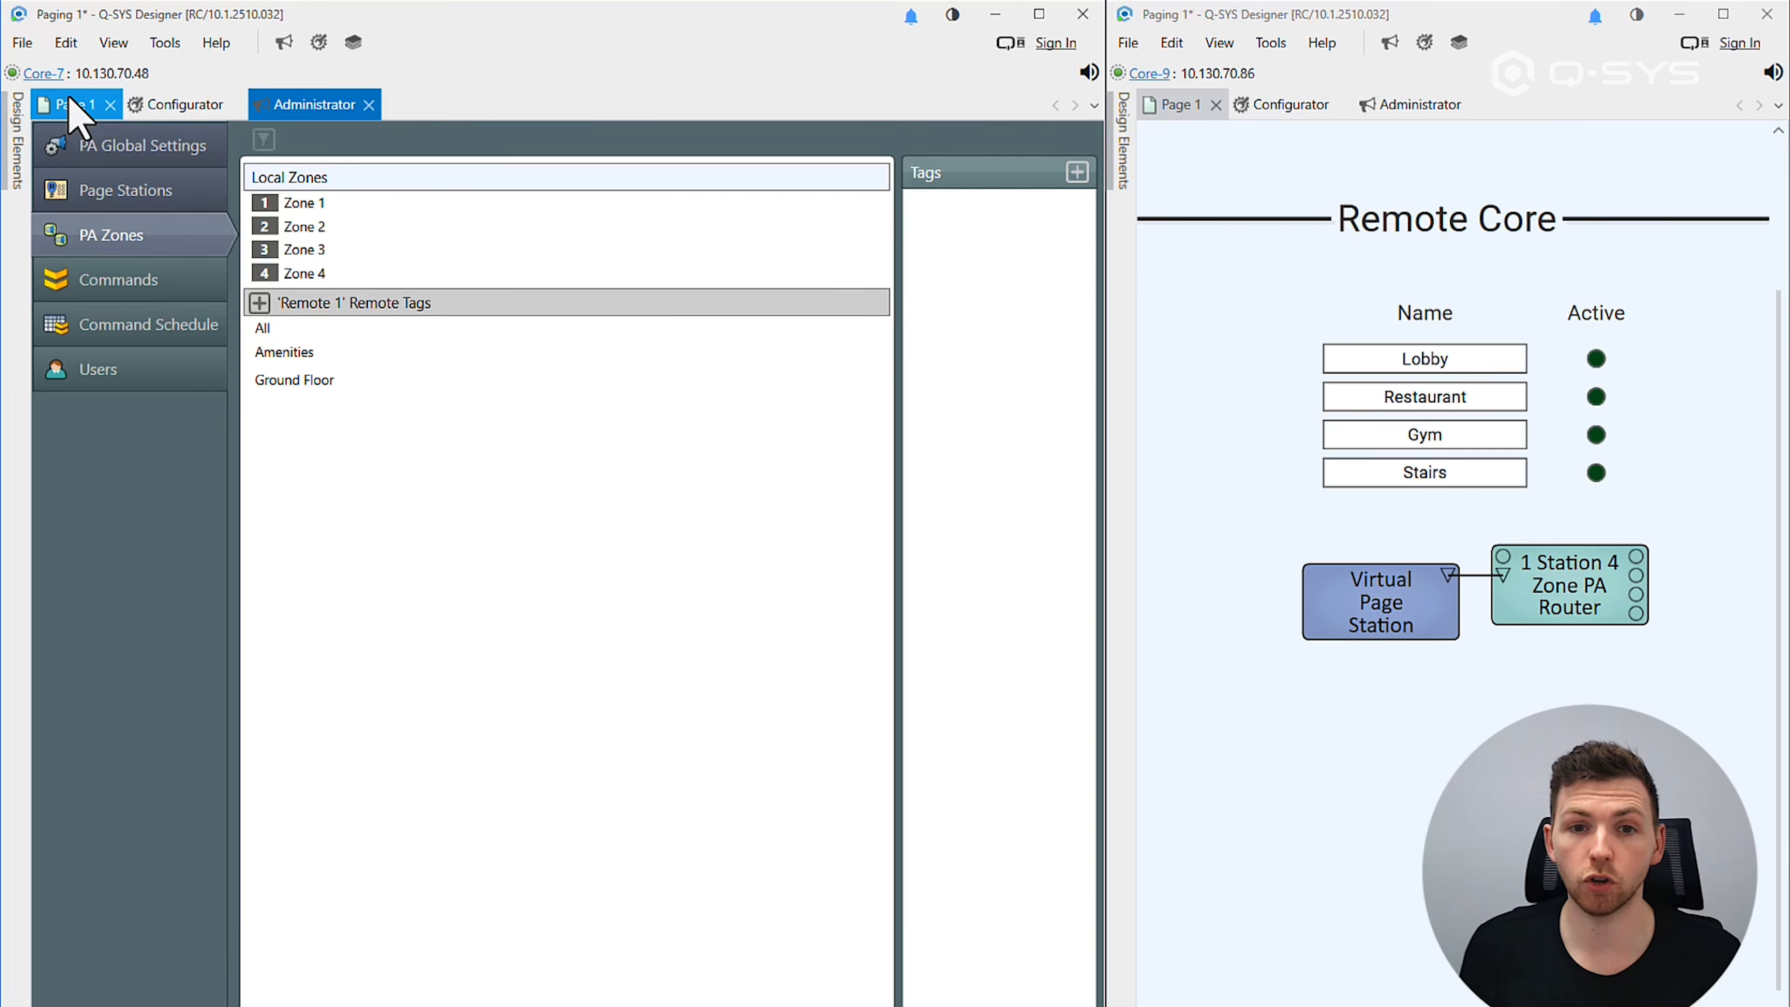
Step: Return the central Core to Page 1 and examine the Virtual Page Station and its ad-hoc remote zone group controls
{"action": "left_click", "coordinate": [70, 102]}
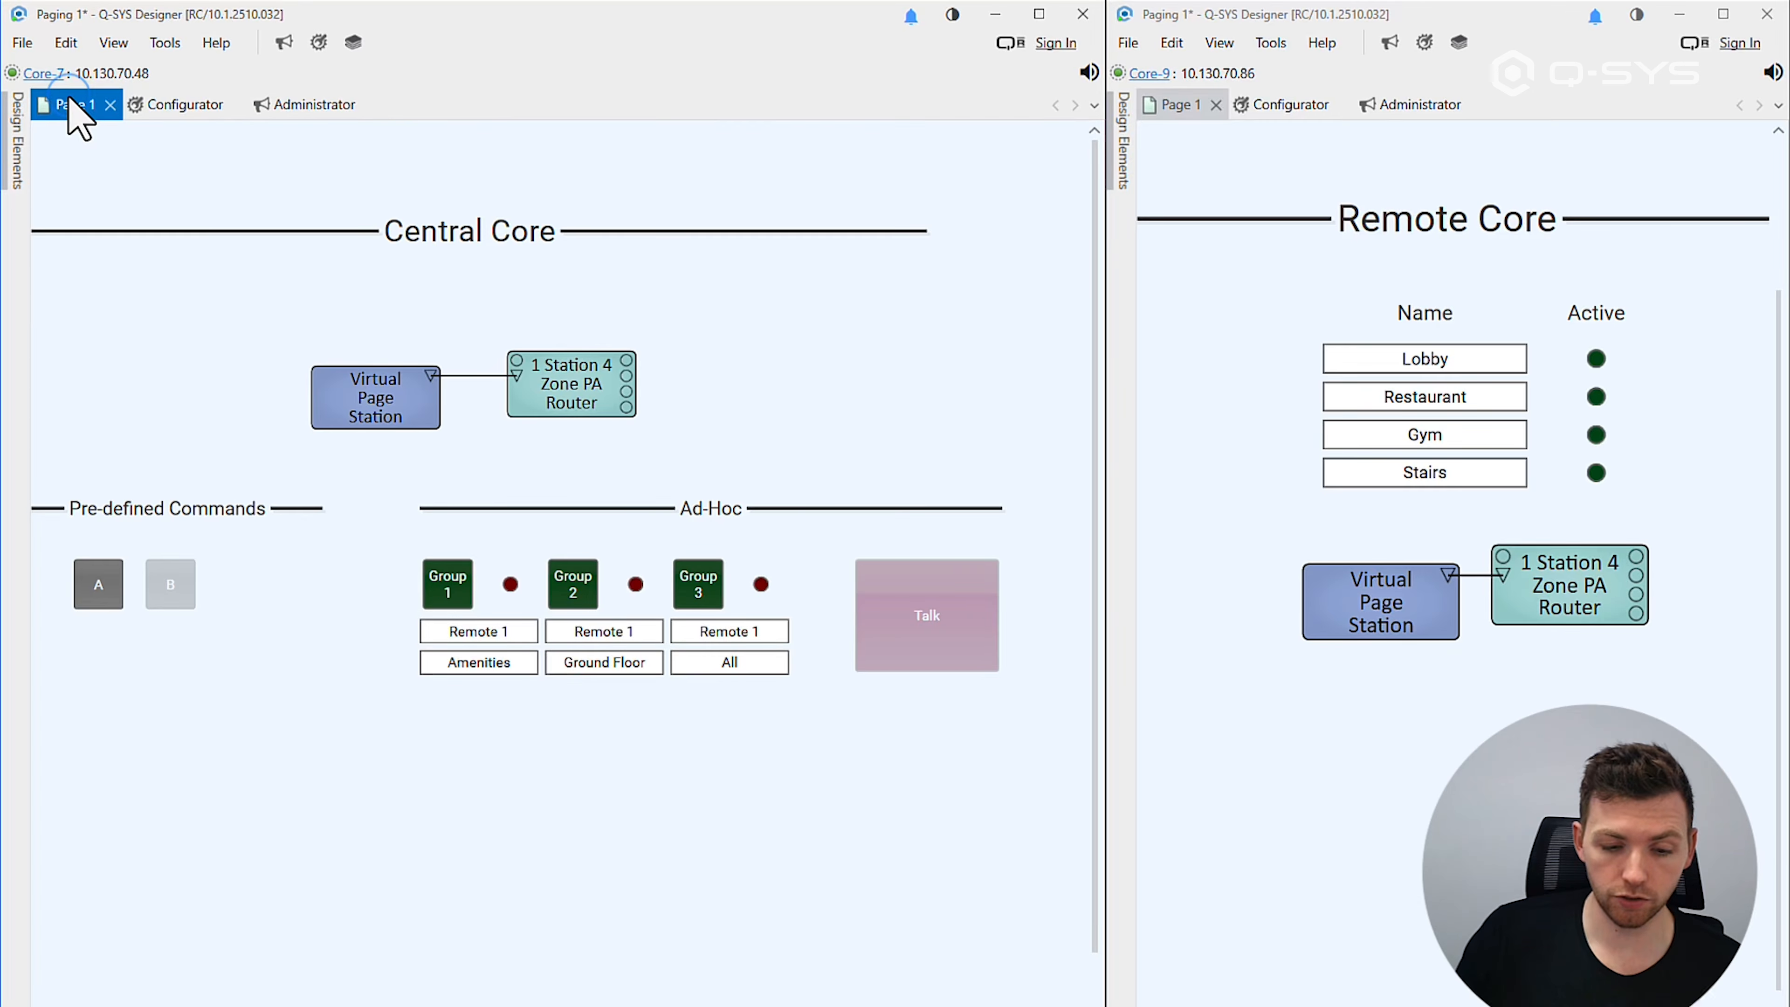
{"action": "left_click", "coordinate": [351, 393]}
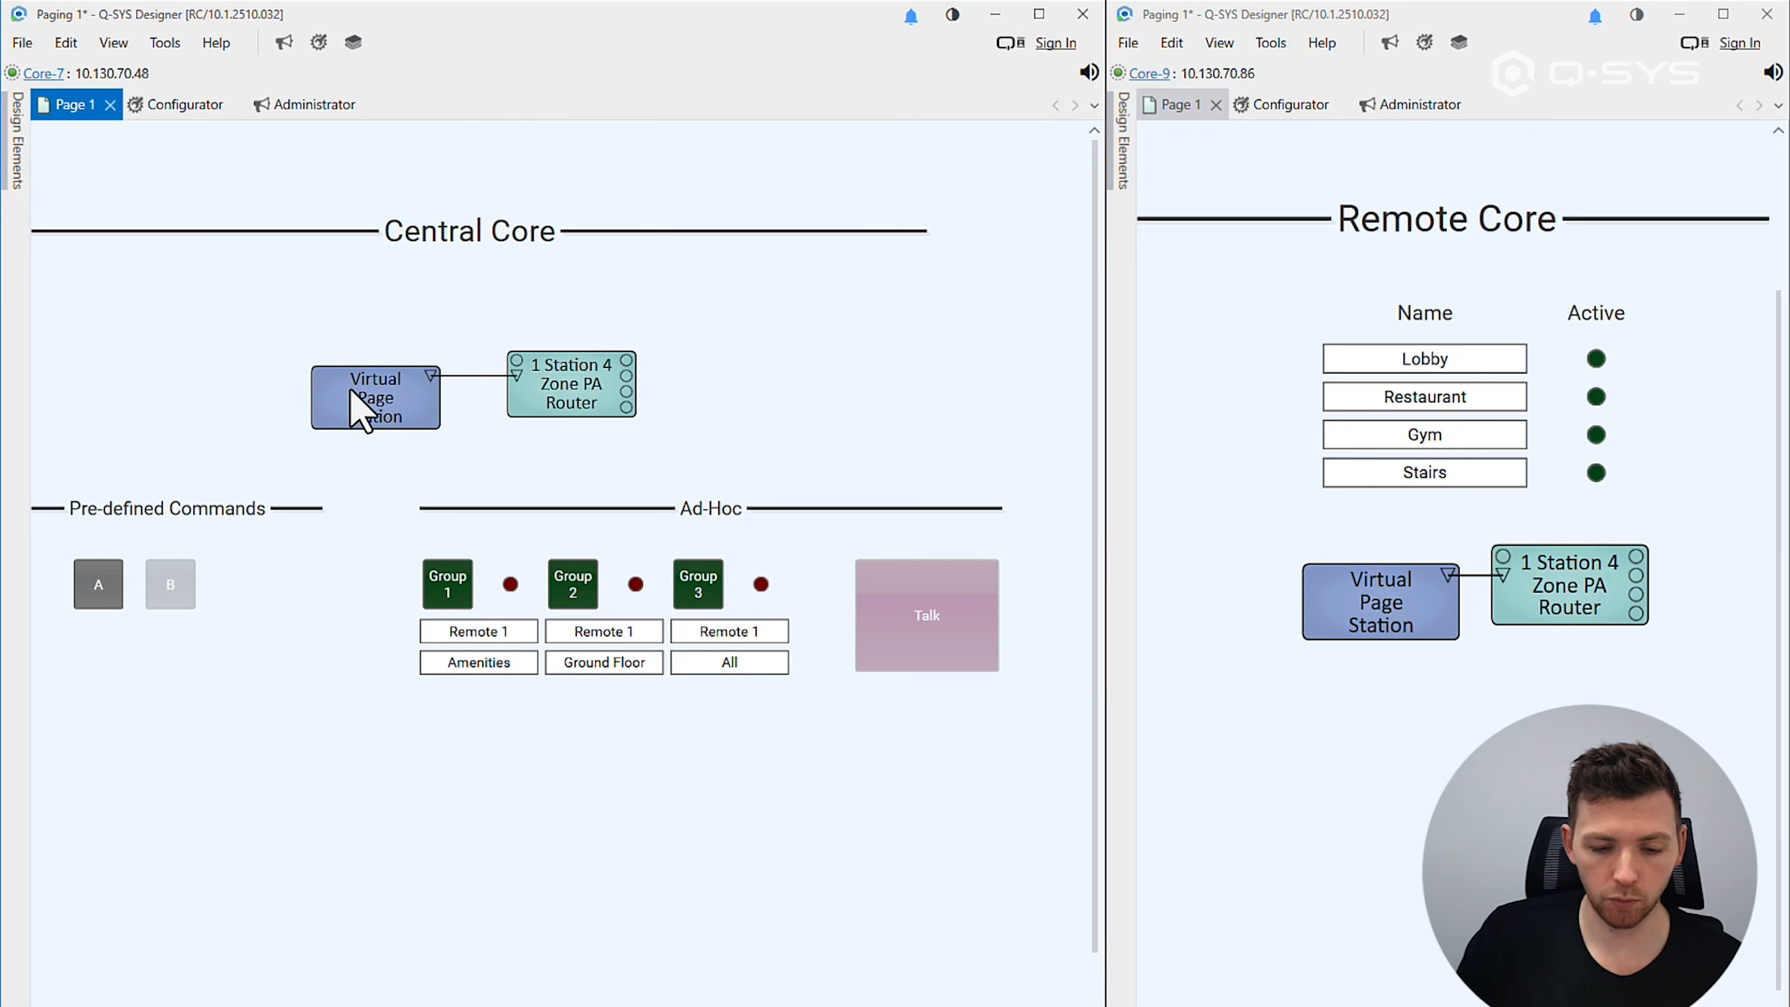
{"action": "left_click", "coordinate": [469, 584]}
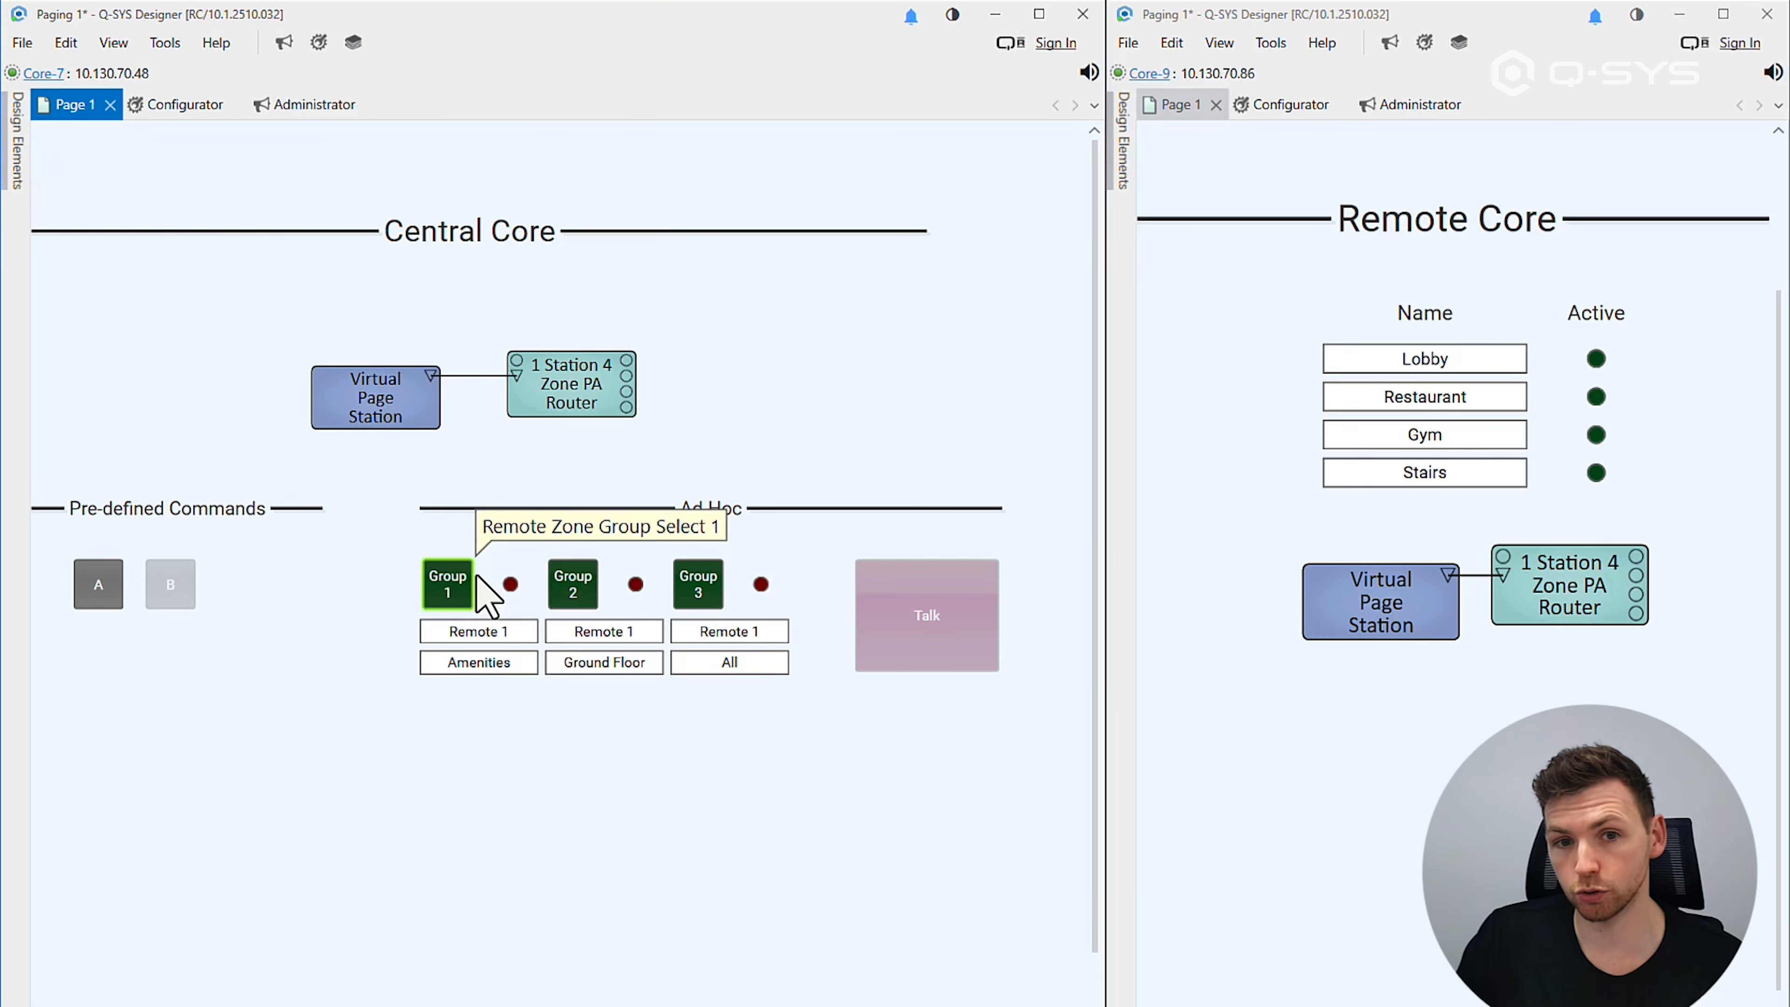